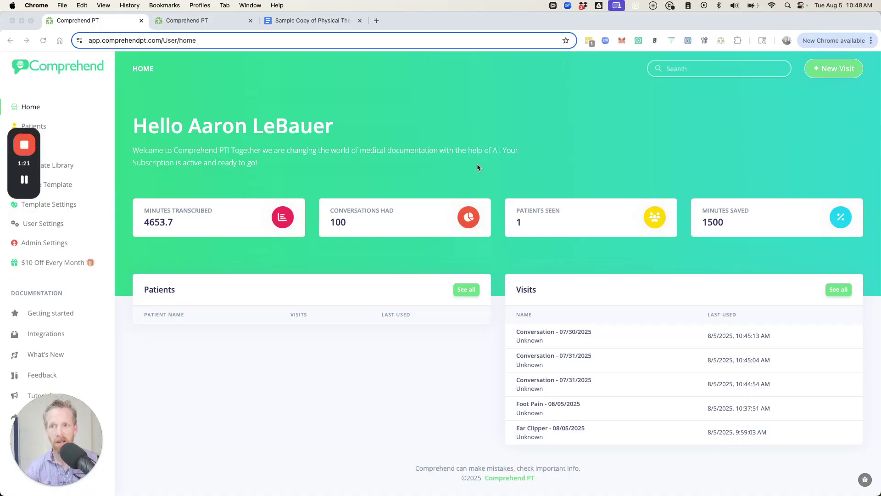
left_click_drag(35, 178, 156, 432)
left_click_drag(88, 434, 853, 456)
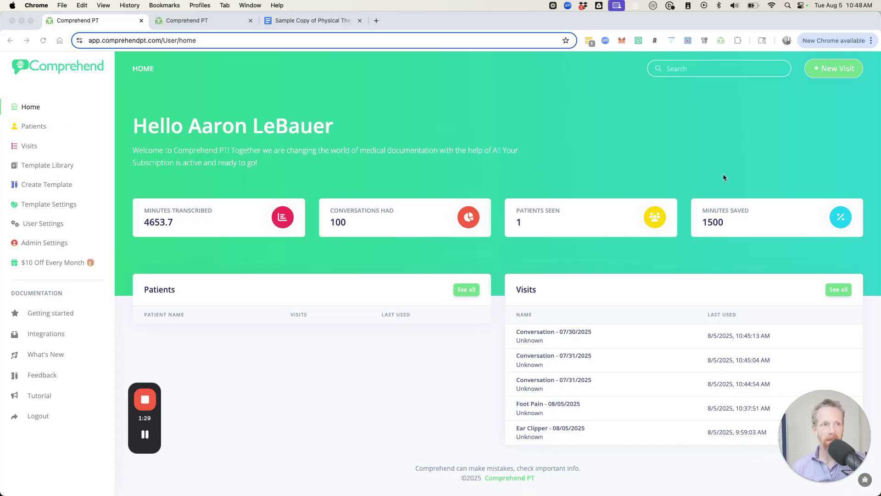
Step: Create a new visit and record the patient conversation, stopping the recording at the end
left_click(836, 69)
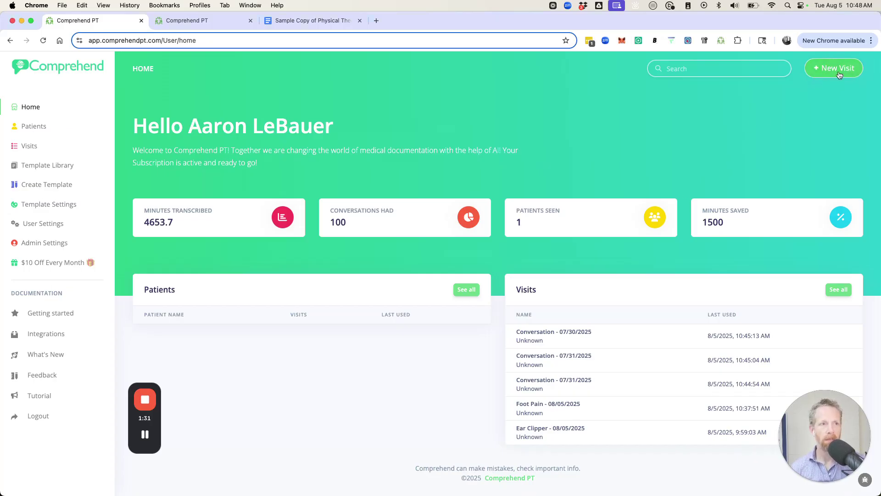
left_click(837, 68)
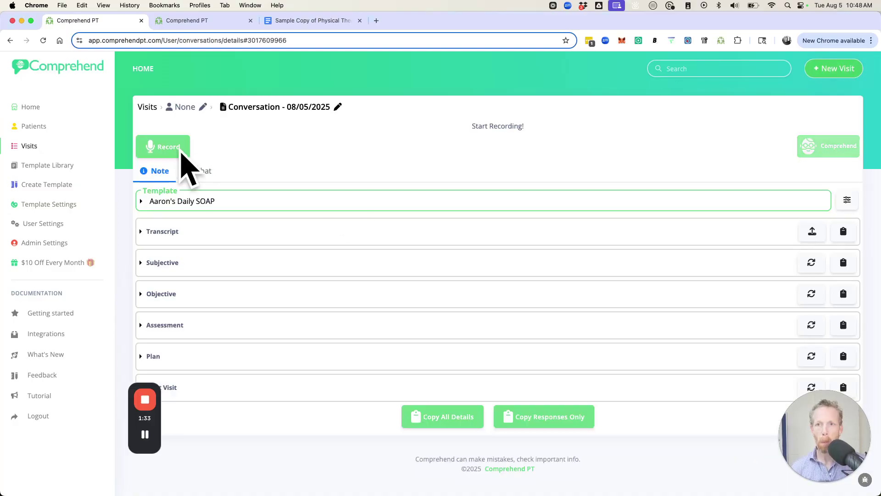
left_click(163, 147)
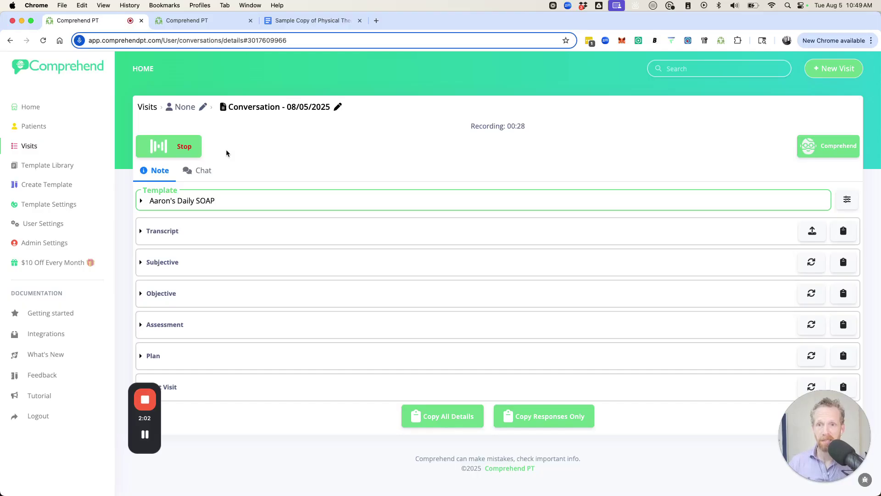
left_click(182, 147)
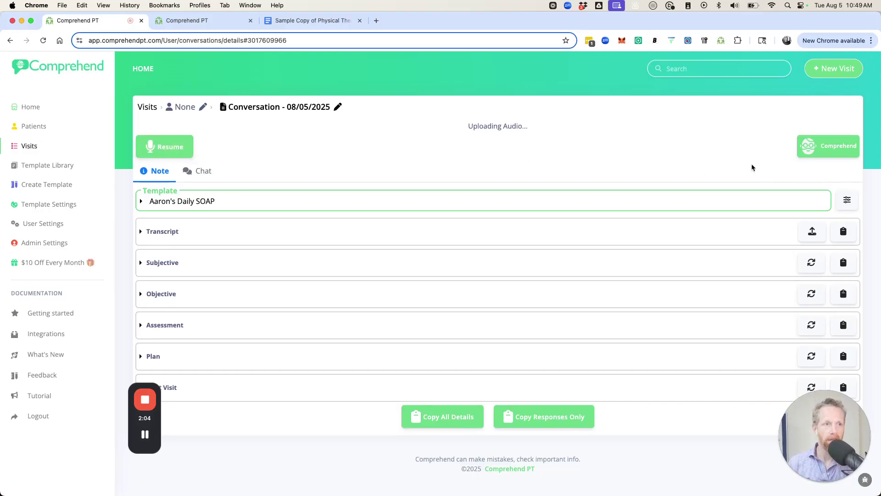
Step: Expand the visit's transcript and generate the SOAP note from it with Comprehend
left_click(183, 232)
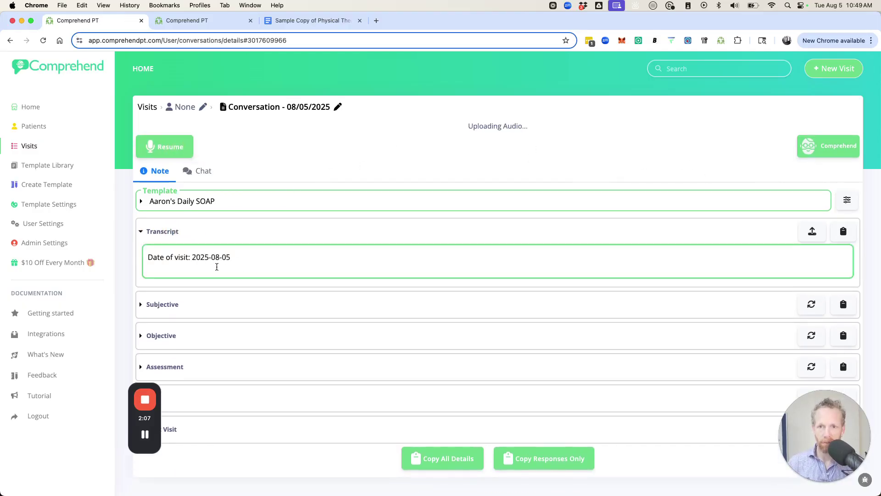
scroll(259, 289, "down", 1)
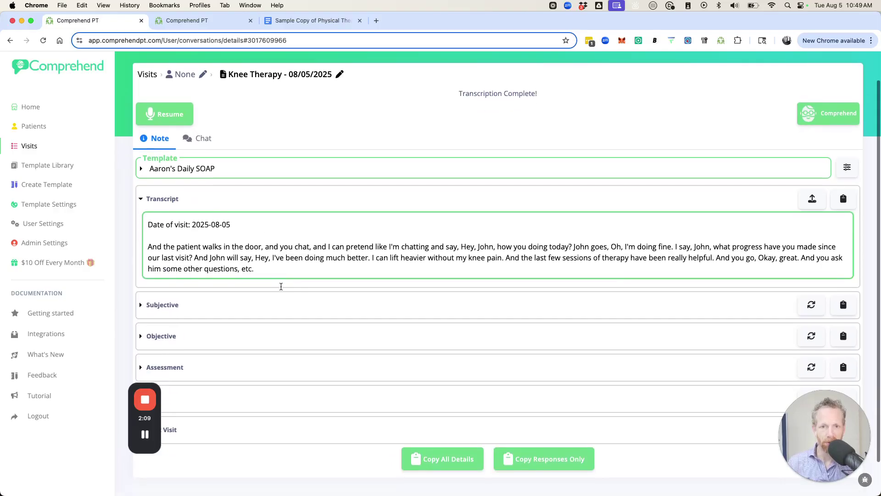
scroll(360, 232, "up", 1)
left_click(831, 146)
scroll(507, 294, "down", 3)
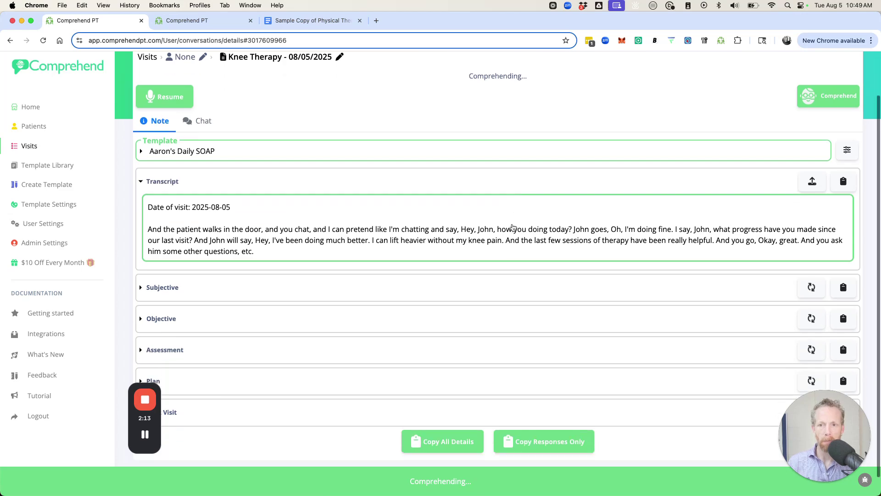
scroll(396, 256, "down", 4)
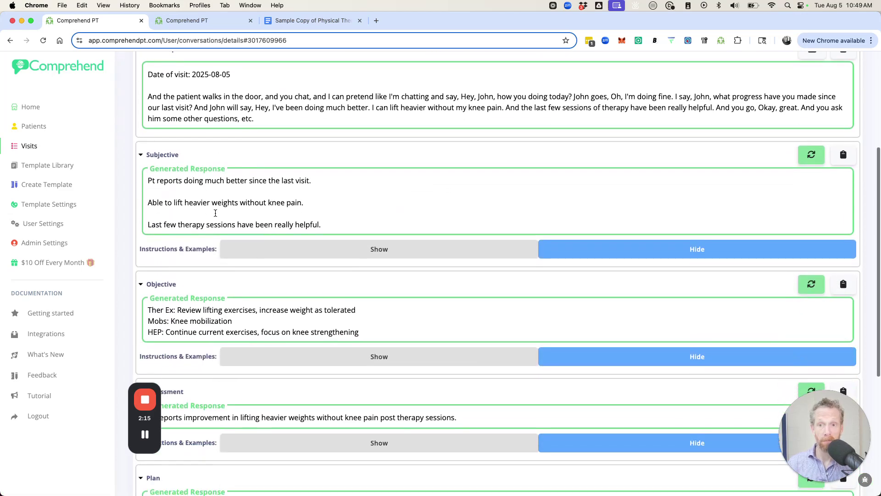
scroll(232, 205, "down", 8)
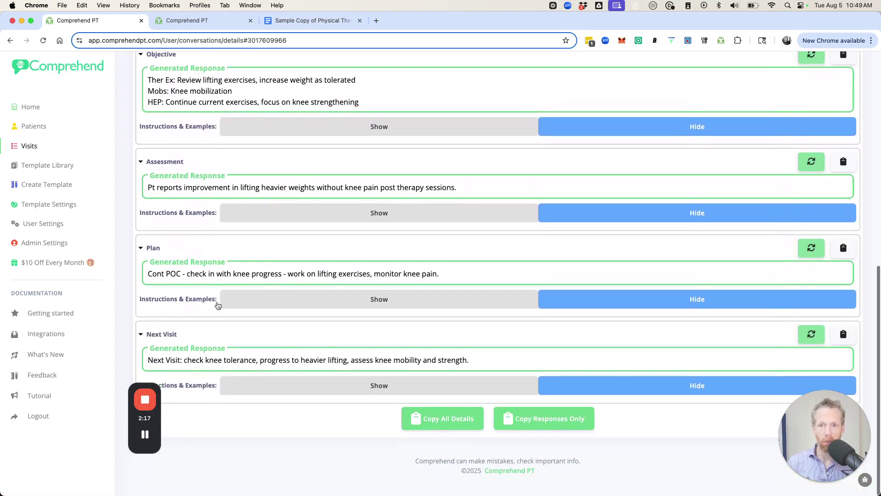
Step: Copy only the generated responses and paste them into a new blank Google Docs document
left_click(546, 423)
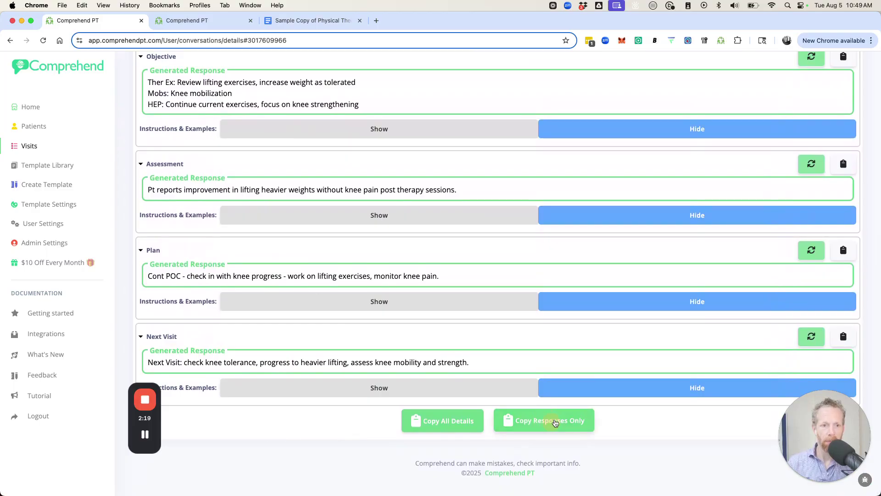
left_click(376, 21)
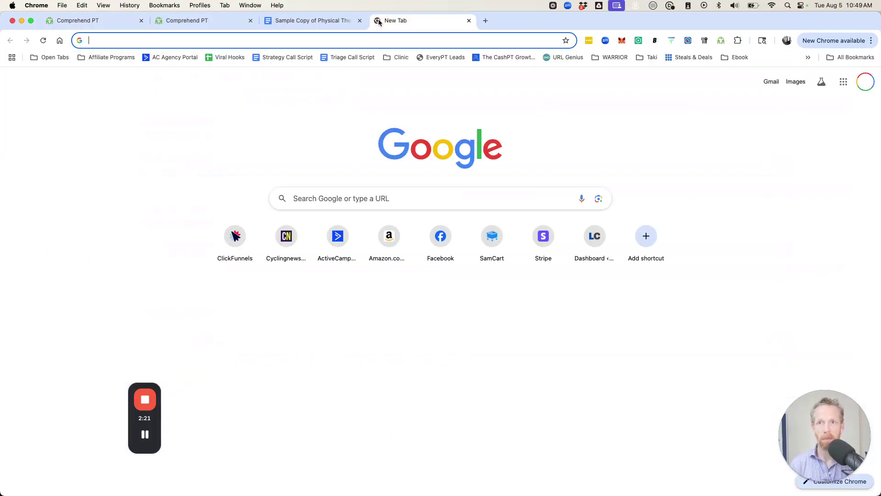
type("docs.google.com")
key("Return")
left_click(206, 164)
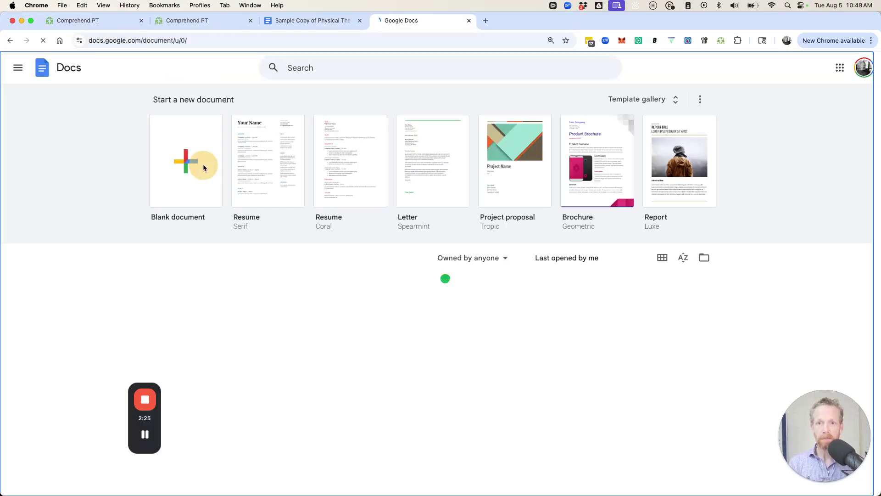
type("Subjective: Pt reports doing much better since the last visit.  Able to lift heavier weights without knee pain.  Last few therapy sessions have been really helpful.   Objective: Ther Ex: Review lifting exercises, increase weight as tolerated Mobs: Knee mobilization HEP: Continue current exercises, focus on knee strengthening   Assessment: Pt reports improvement in lifting heavier weights without knee pain post therapy sessions.   Plan: Cont POC - check in with knee progress - work on lifting exercises, monitor knee pain.   Next Visit: check knee tolerance, progress to heavier lifting, assess knee mobility and strength.")
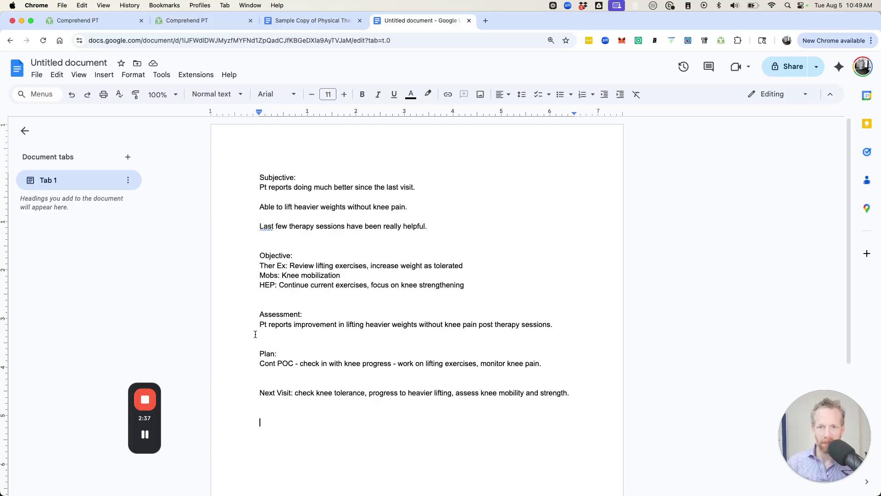
left_click_drag(346, 275, 468, 294)
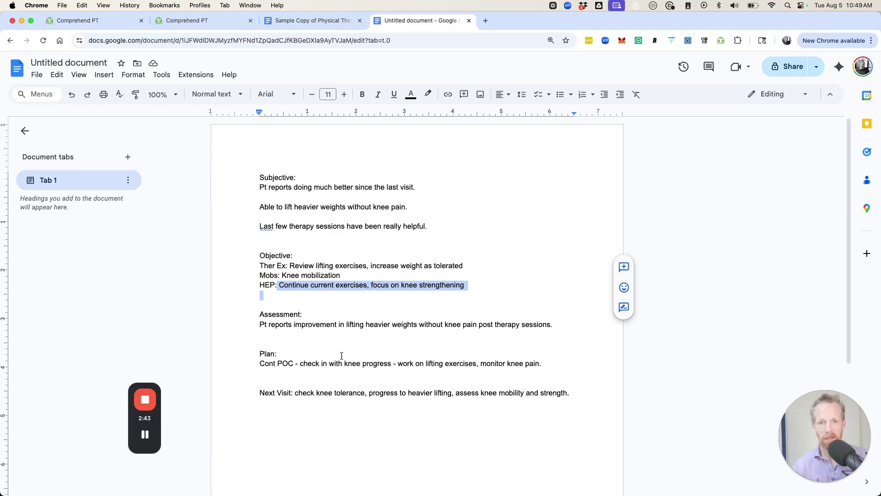
left_click_drag(260, 393, 607, 396)
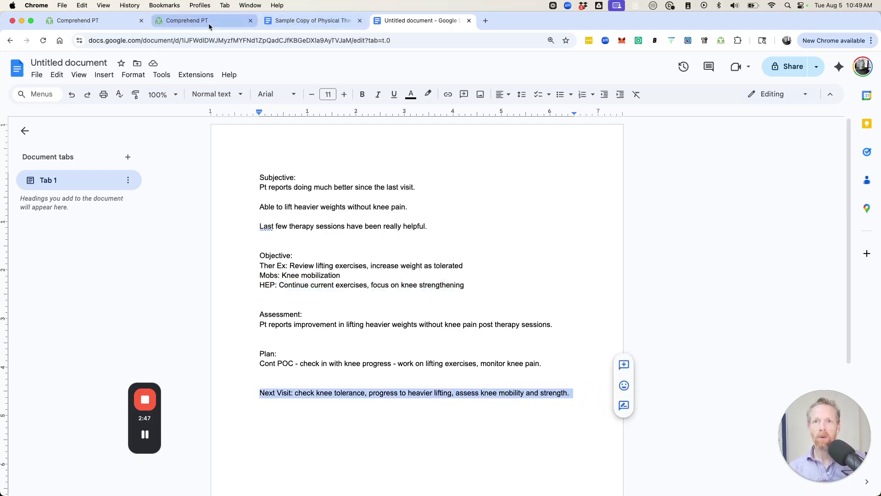
Step: Return to the knee therapy visit in Comprehend, record additional treatment details and regenerate the note
left_click(115, 22)
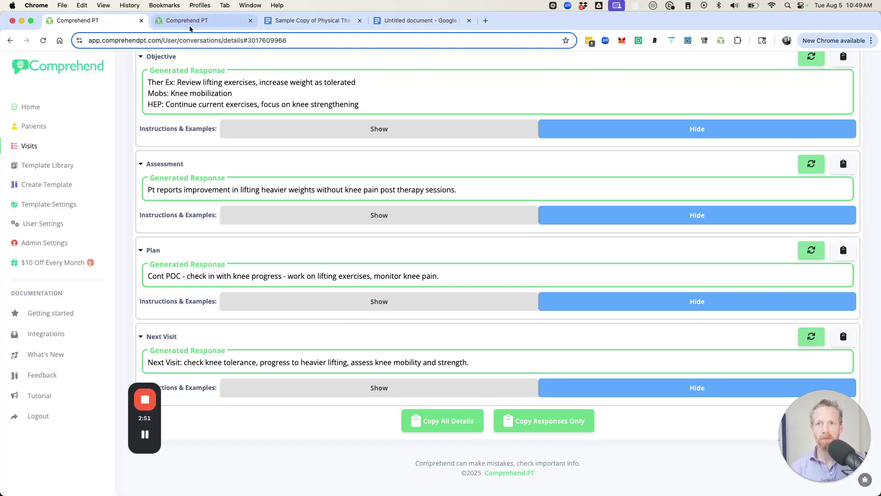
scroll(242, 217, "up", 7)
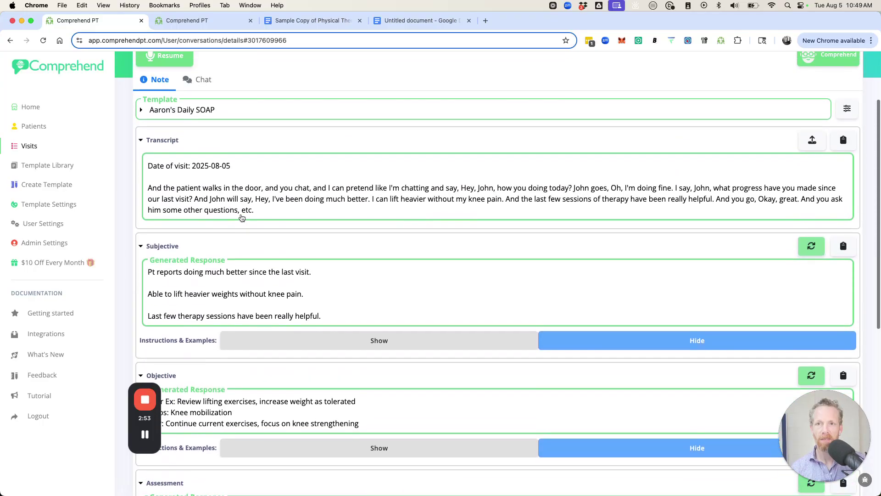
scroll(242, 218, "up", 2)
left_click(174, 147)
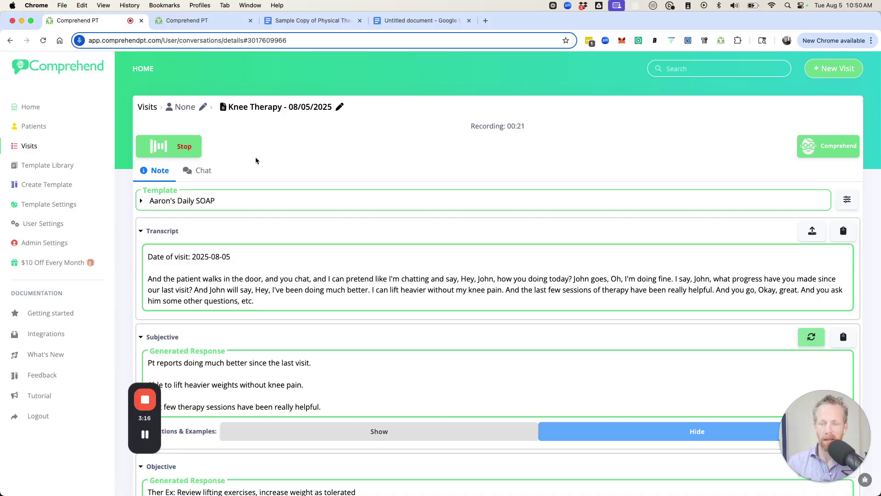
left_click(182, 146)
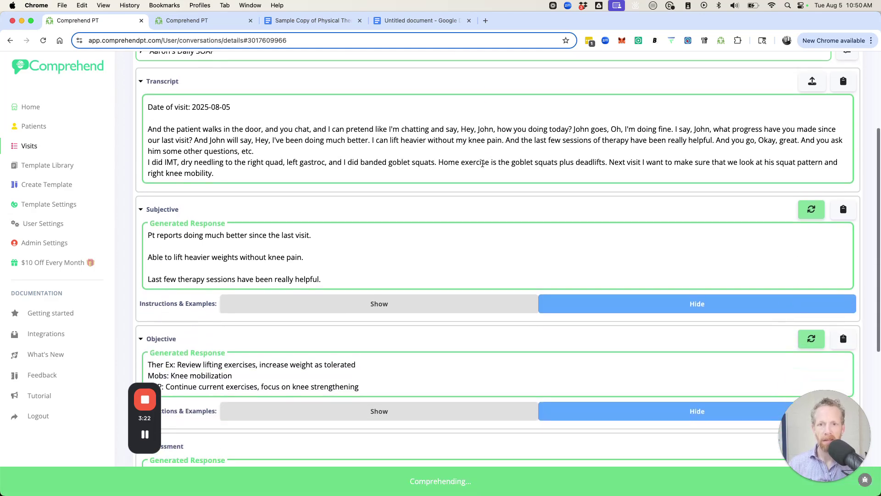
scroll(348, 265, "down", 1)
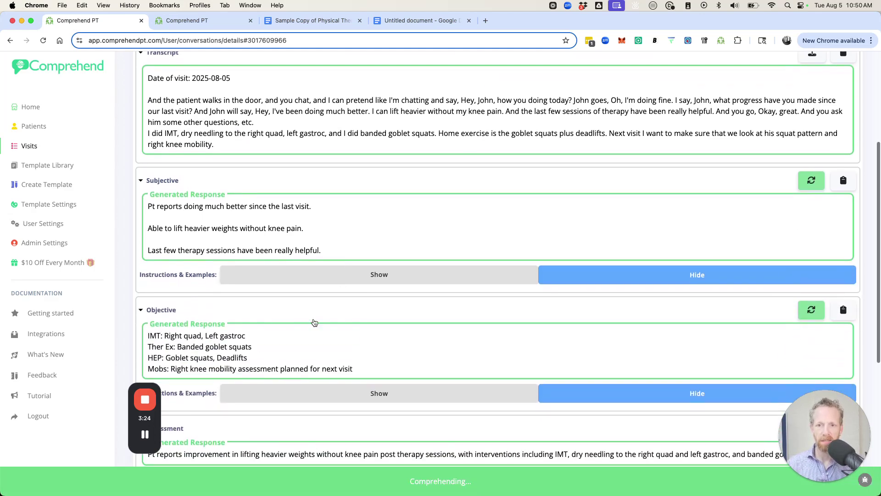
Step: Copy only the updated responses and paste them into the Google Docs document below the first note, after a dash separator
scroll(592, 375, "down", 4)
scroll(591, 375, "down", 3)
left_click(533, 421)
left_click(438, 23)
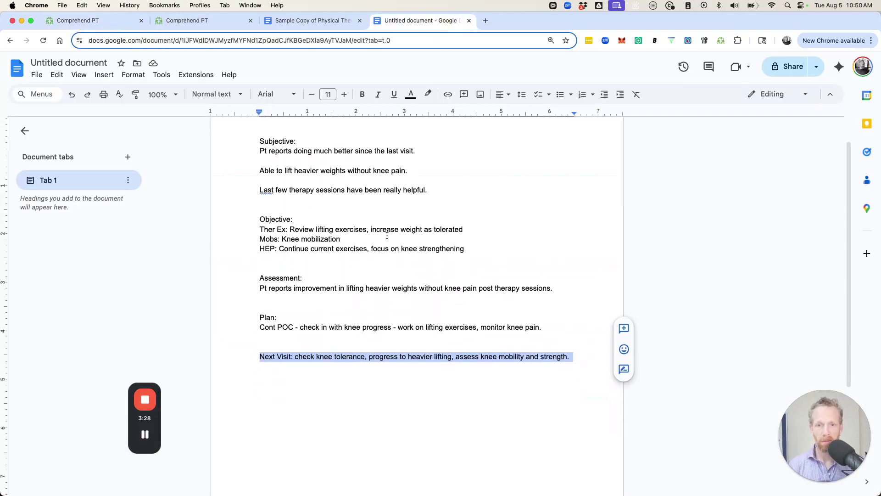
left_click(564, 293)
left_click(574, 357)
key("Return")
key("Return")
key("Return")
key("Return")
key("Return")
key("super+v")
scroll(531, 350, "up", 6)
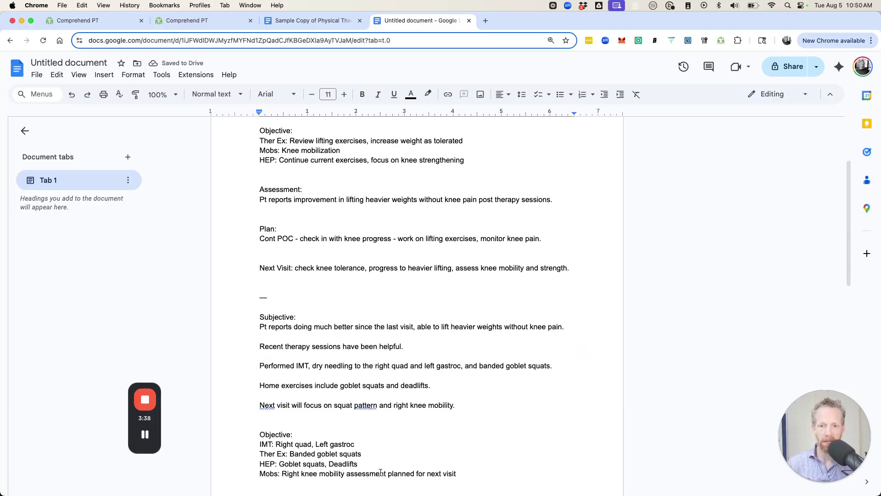
Step: Switch back to Comprehend and browse the EMR templates in the Template Library
left_click(94, 23)
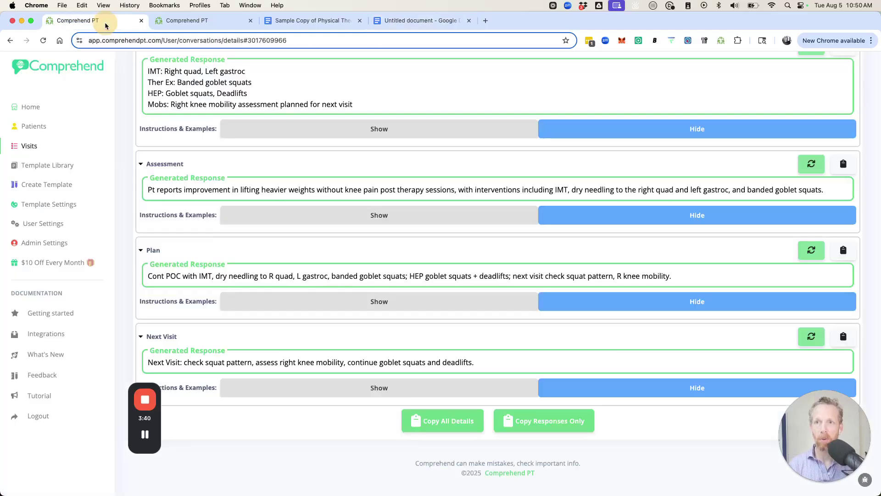
left_click(54, 167)
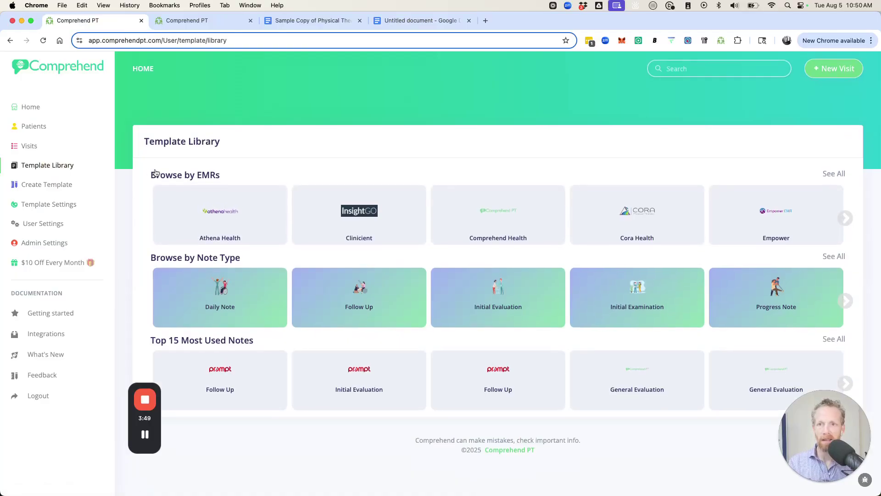
left_click(846, 219)
left_click(846, 220)
left_click(847, 219)
left_click(845, 220)
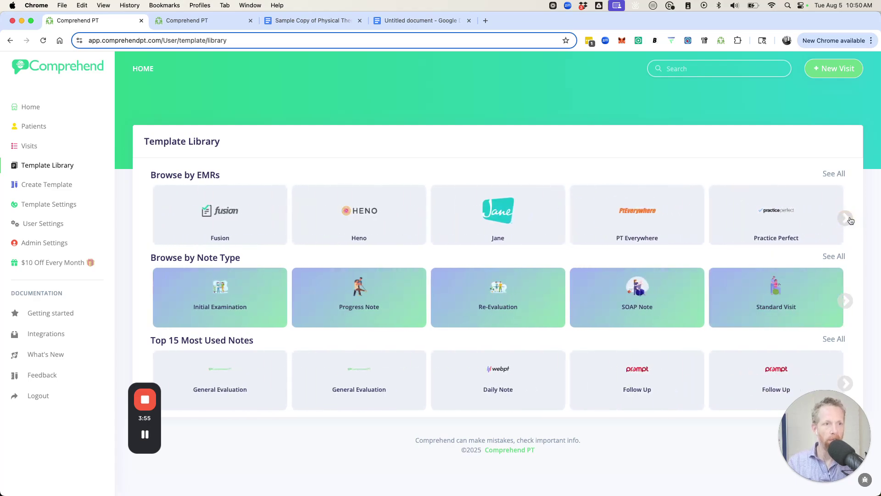
left_click(847, 220)
left_click(848, 220)
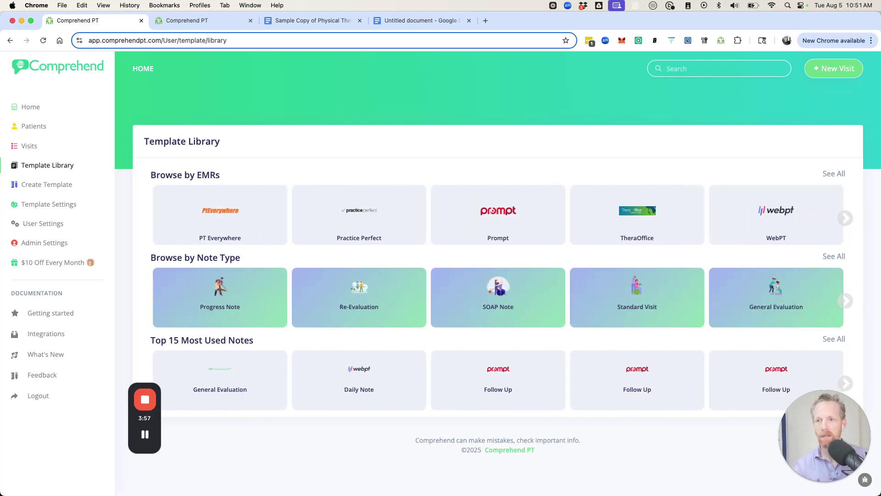
Step: Open the favorited Daily SOAP template from the saved web app templates
left_click(46, 209)
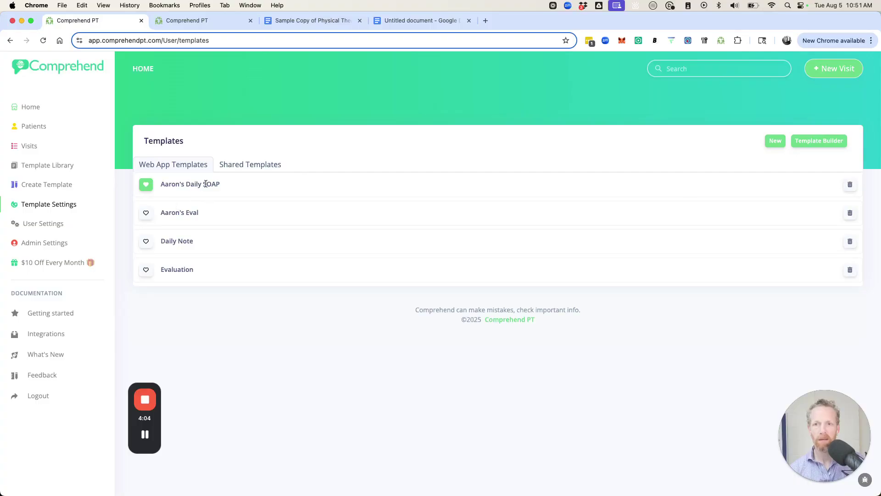
right_click(190, 184)
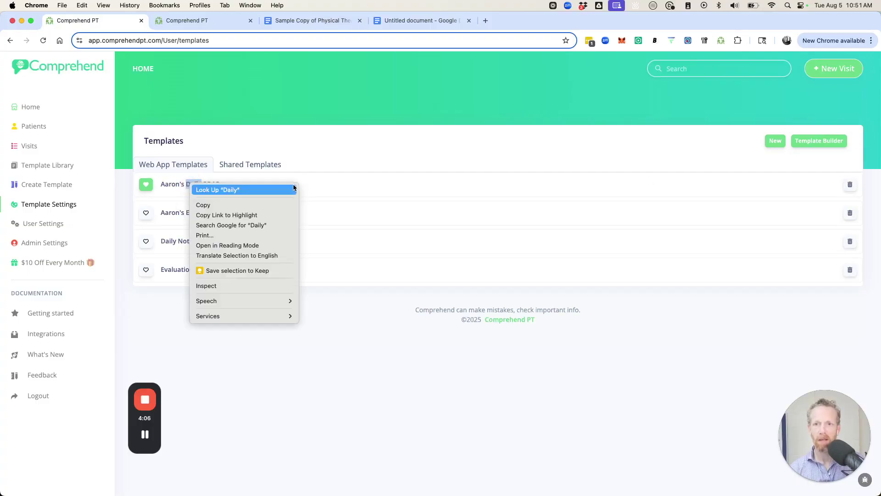
left_click(326, 185)
left_click(173, 184)
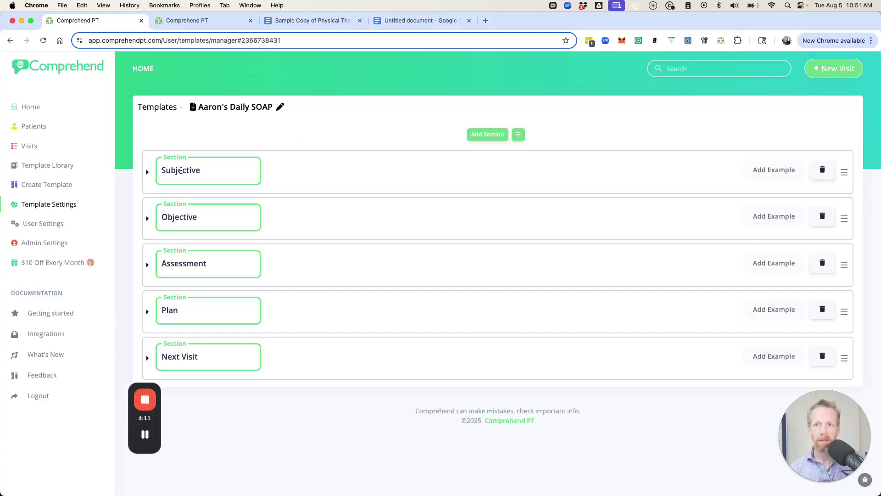
Step: Expand the template's Subjective section and examine its instructions and example notes
left_click(148, 173)
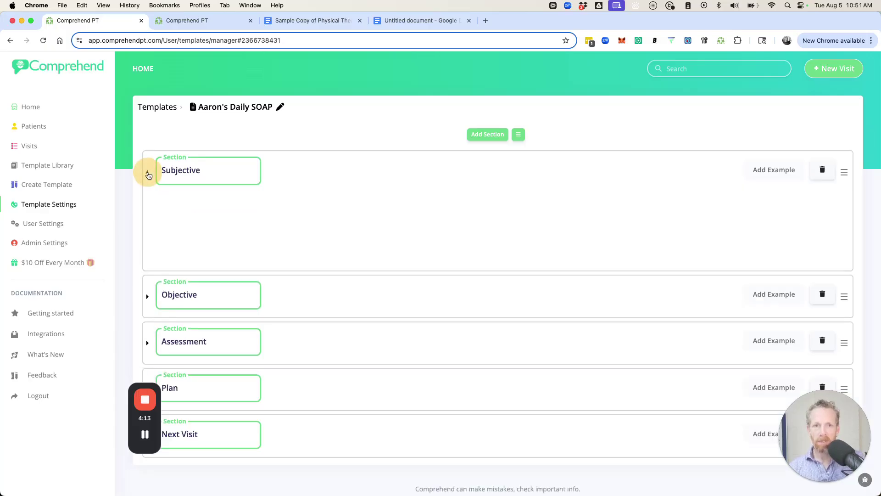
scroll(188, 158, "down", 3)
scroll(188, 158, "down", 5)
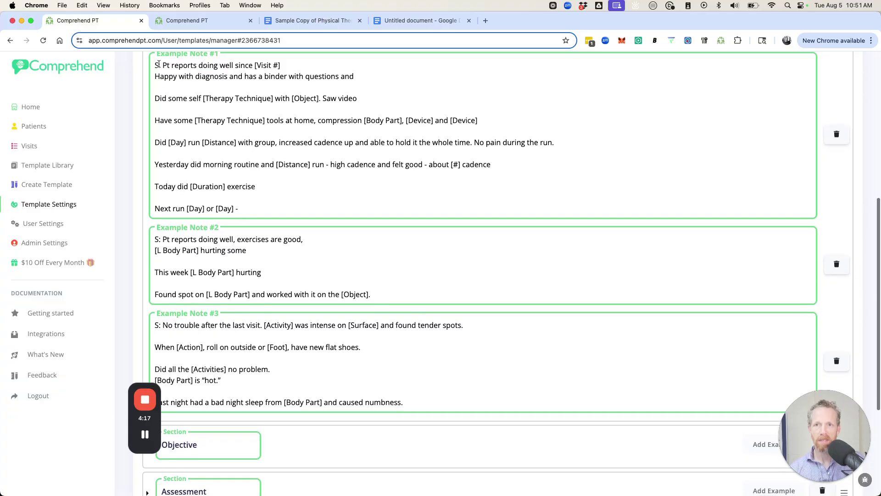
scroll(267, 227, "down", 4)
scroll(585, 232, "up", 12)
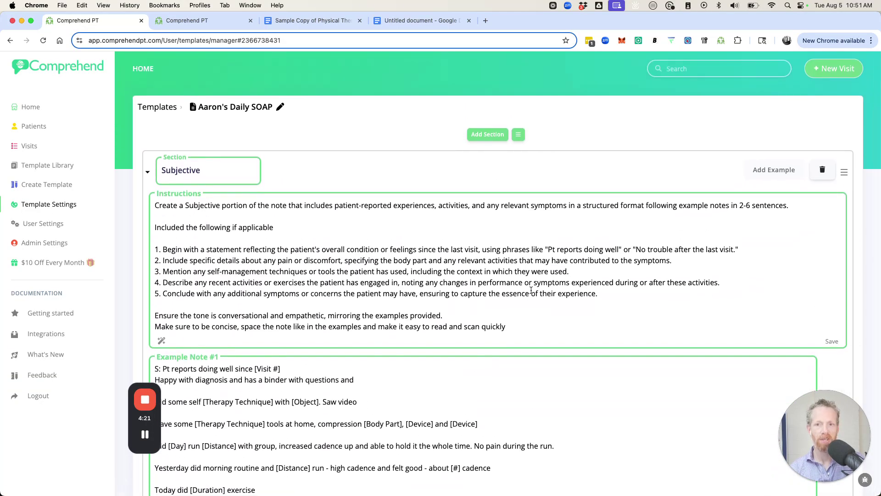
scroll(220, 222, "down", 12)
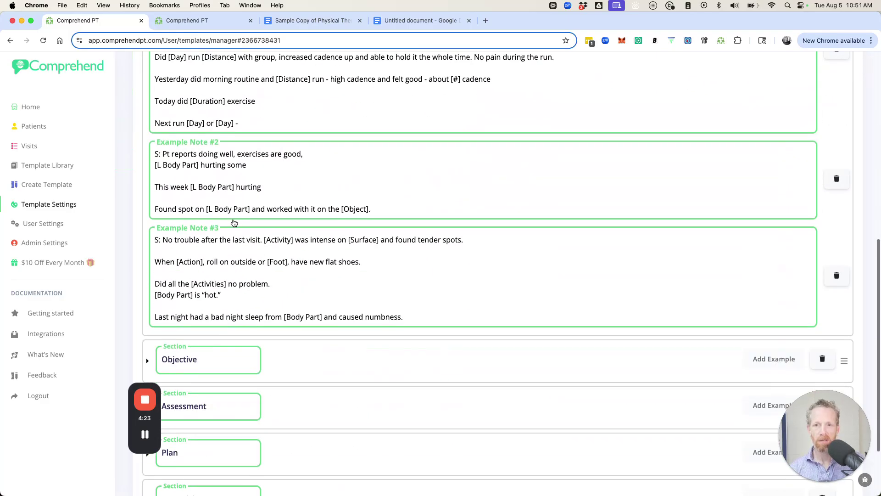
Step: Expand the Objective section and highlight the instruction "if information is not found, do not include an answer"
left_click(186, 258)
scroll(207, 230, "down", 4)
left_click_drag(336, 308, 140, 313)
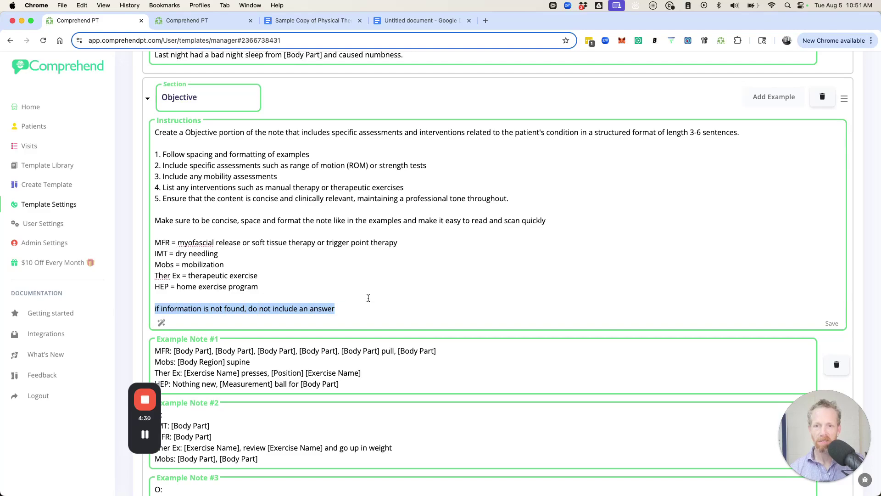
Step: Examine the remaining example notes in the Objective section and open the Comprehend browser side panel
scroll(361, 308, "down", 10)
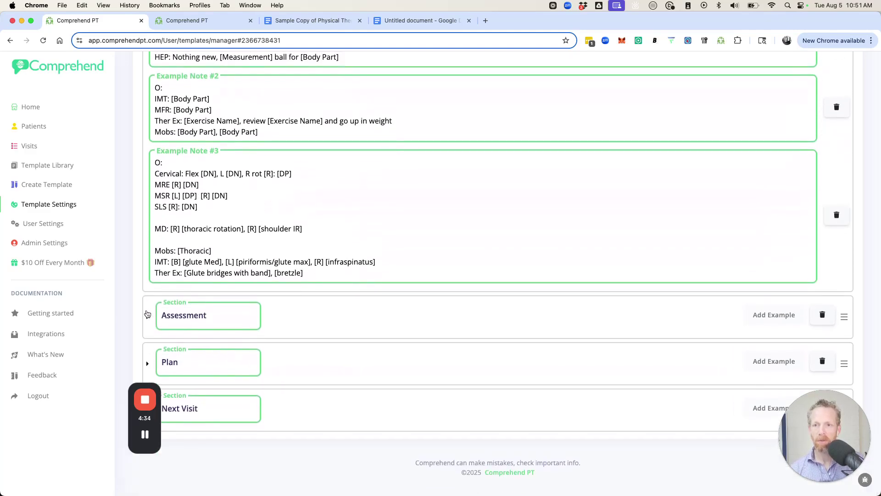
left_click(721, 41)
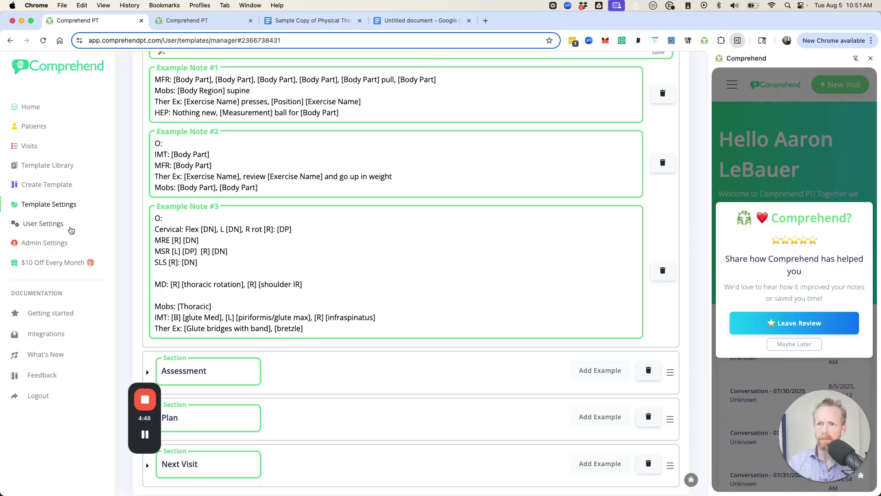
Step: Review the Note Builder and PDF Builder template options, and browse the Template Library's Initial Evaluation templates by EMR
left_click(45, 184)
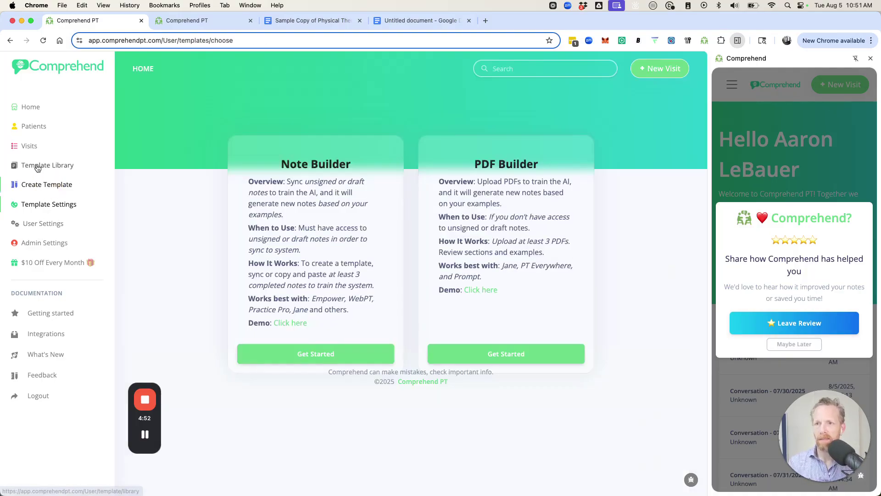
left_click(38, 167)
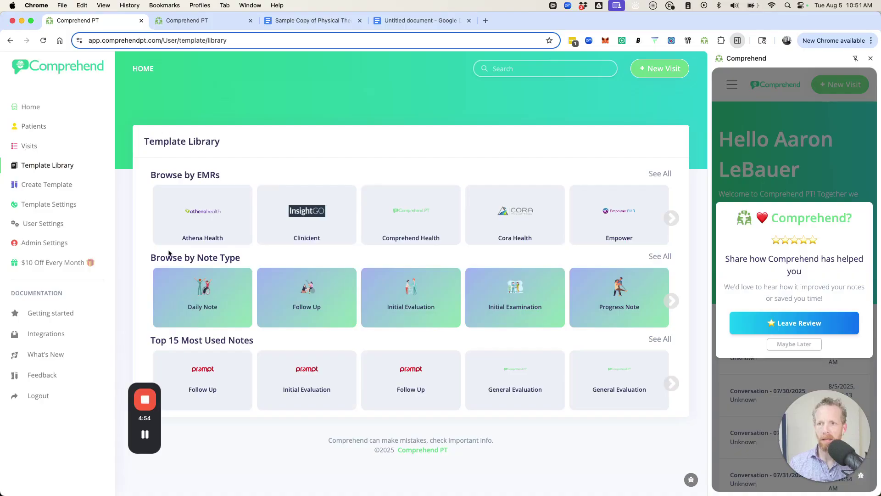
left_click(383, 304)
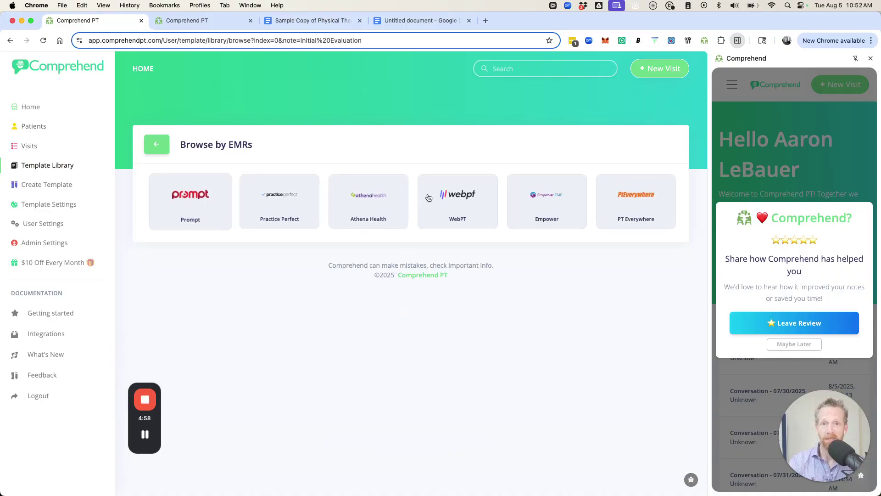
Step: Open the Visits list and look through the recorded visits from the past week
left_click(31, 146)
scroll(340, 280, "down", 1)
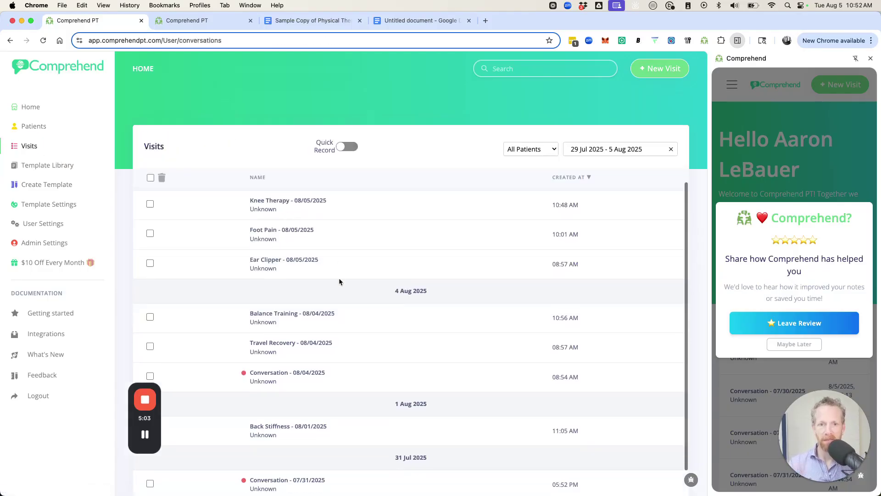
scroll(340, 280, "down", 1)
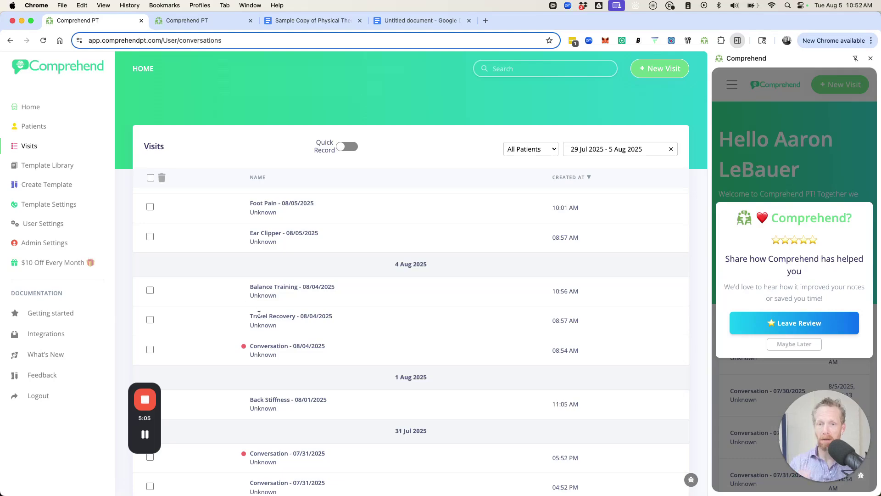
scroll(296, 415, "down", 5)
scroll(297, 415, "up", 4)
scroll(299, 415, "up", 3)
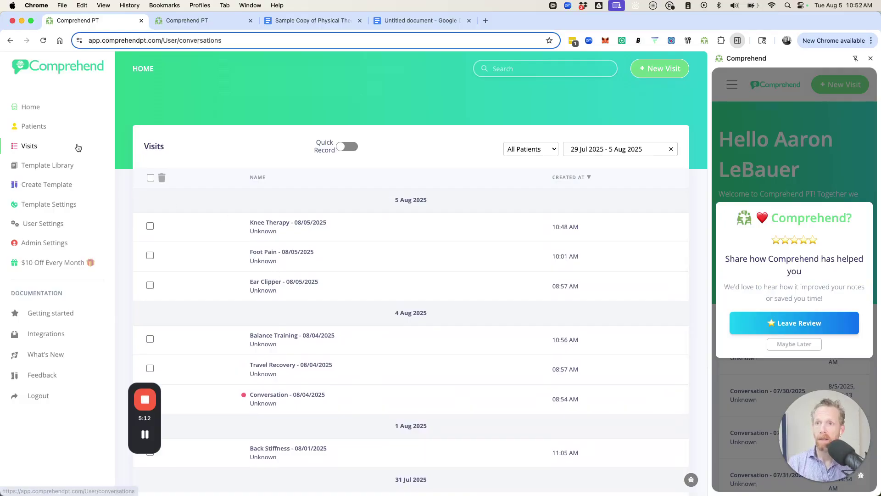
Step: View the Patients list and the Home dashboard, and start a new visit
left_click(27, 127)
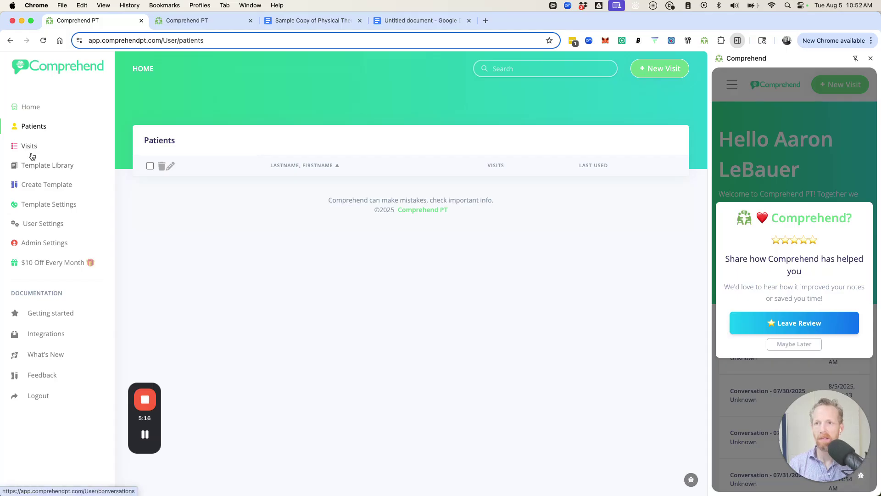
left_click(30, 106)
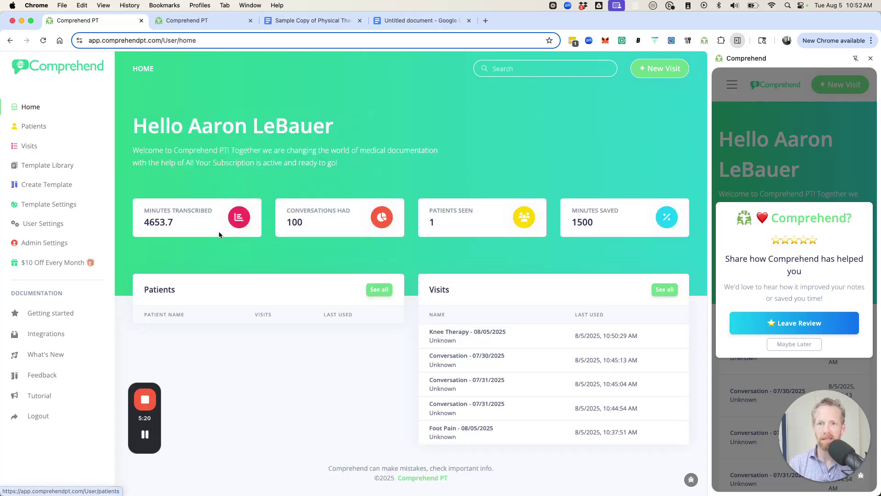
left_click(655, 71)
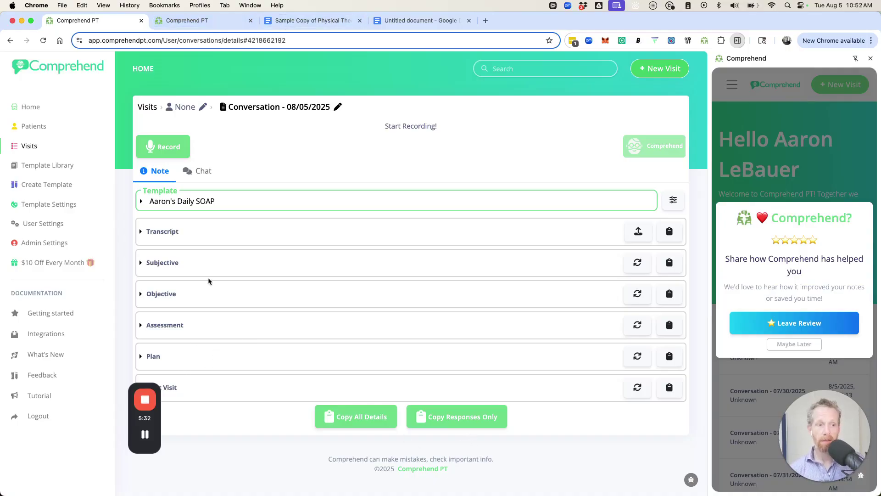
Step: Switch to the Foot Pain - 08/05/2025 visit, generate its note with the Daily SOAP template and copy only the responses
left_click(221, 21)
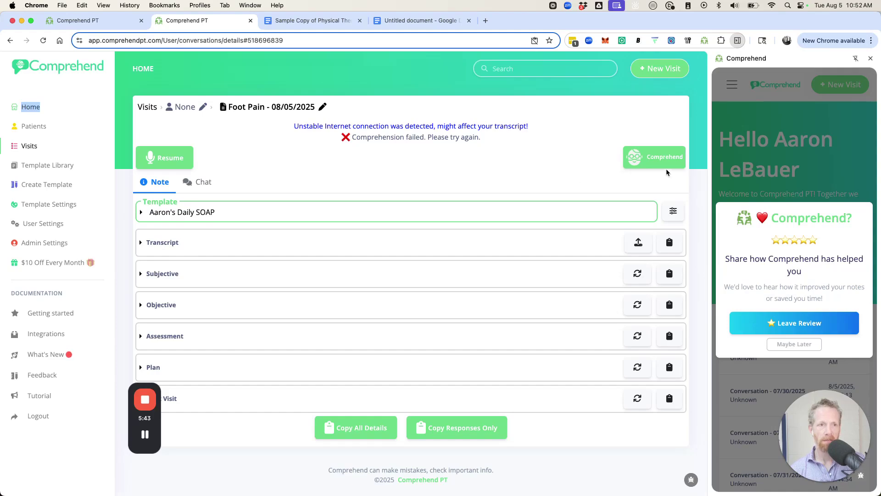
left_click(656, 157)
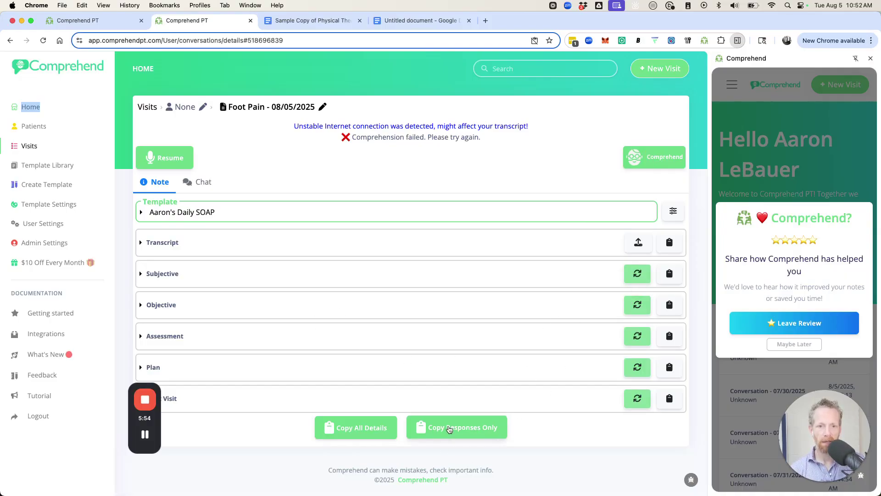
Step: Paste the copied SOAP note below "Visit #5" in the Sample Copy of Physical Therapy Evaluation & Progress Notes document
left_click(312, 21)
left_click(220, 298)
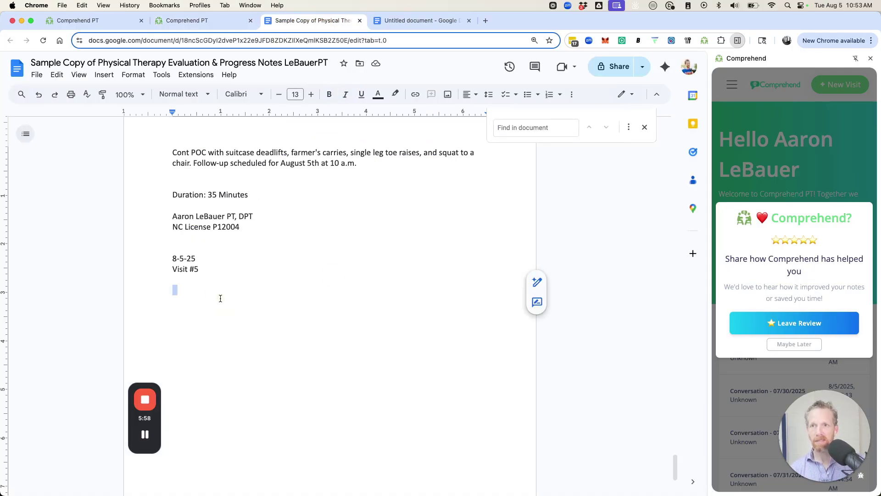
key("BackSpace")
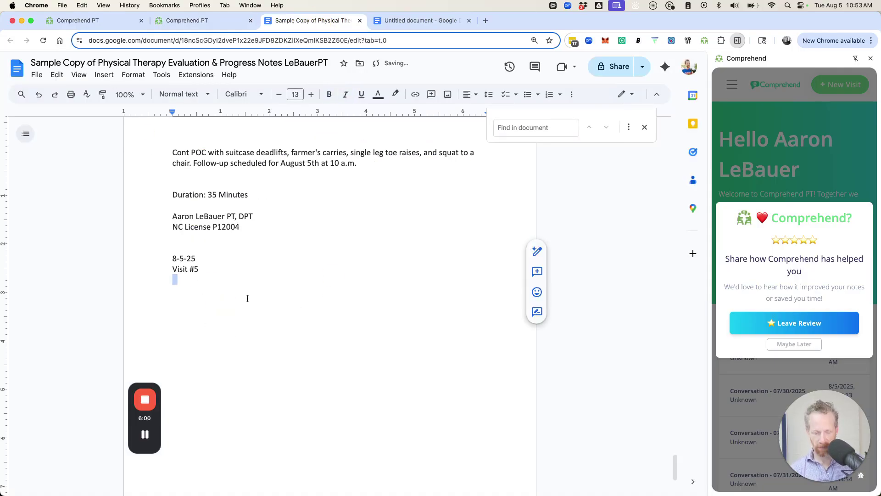
key("Return")
key("super+v")
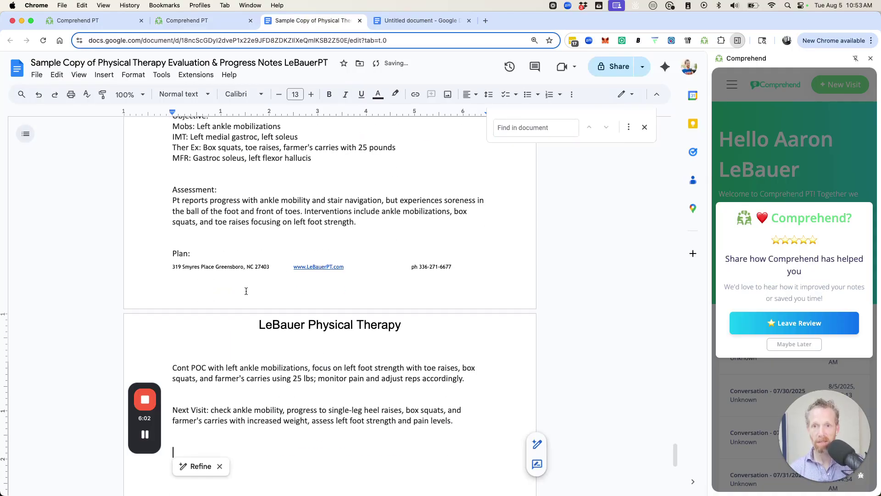
Step: Review the pasted Subjective section and highlight the line "Wearing different shoes sometimes leads to regret and pain."
scroll(248, 289, "up", 6)
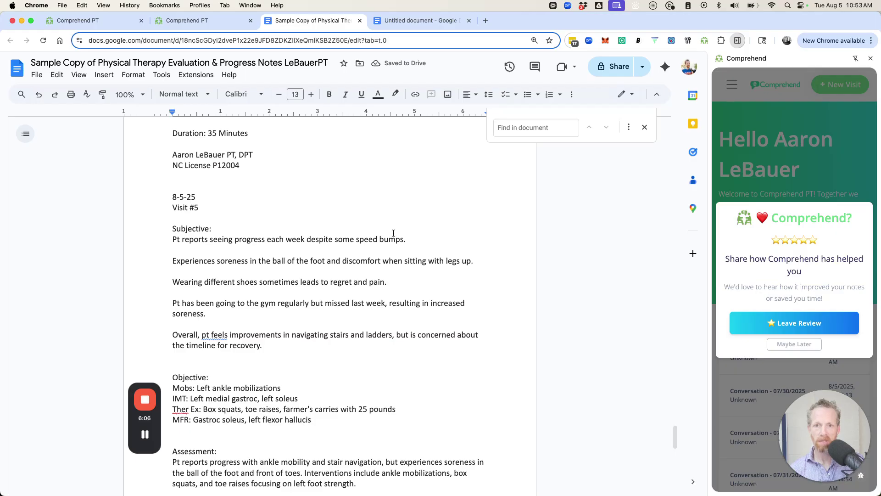
left_click_drag(417, 241, 281, 241)
left_click_drag(172, 262, 327, 263)
mouse_move(175, 283)
left_mouse_down()
mouse_move(405, 281)
mouse_move(167, 285)
left_mouse_up()
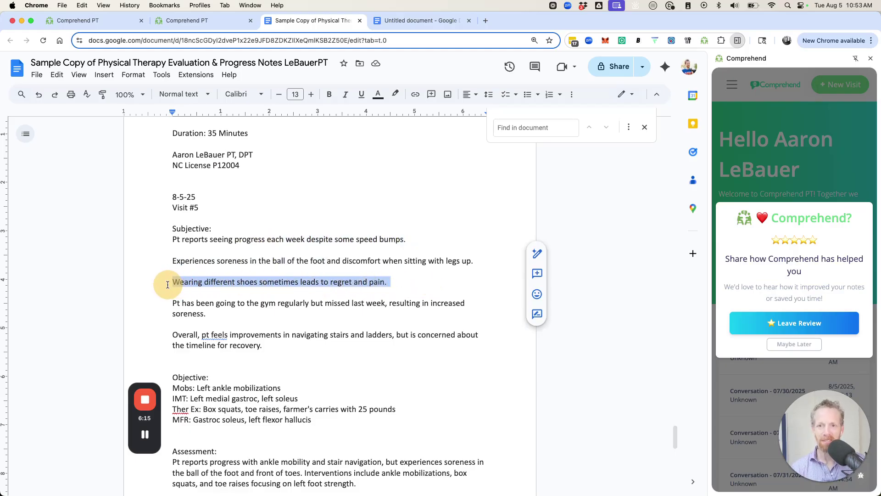
Step: Review the pasted Objective section, highlighting its Mobs, IMT, Ther Ex and MFR lines
scroll(425, 284, "down", 5)
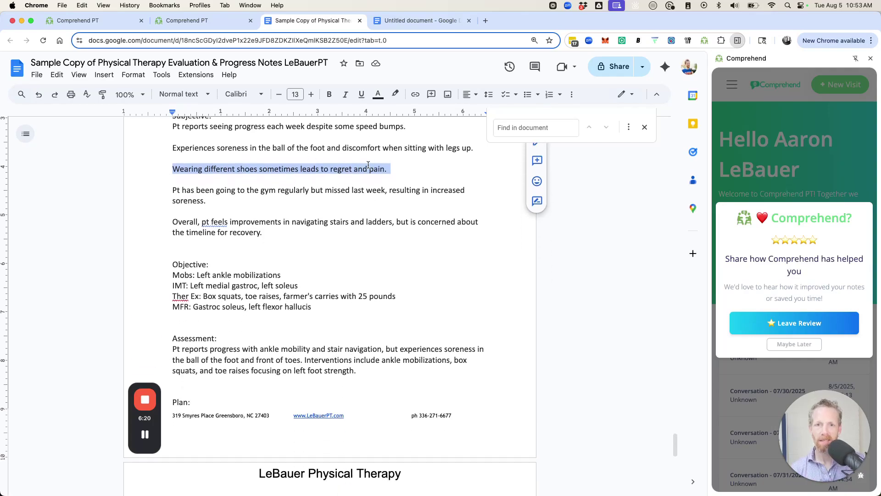
scroll(229, 250, "down", 3)
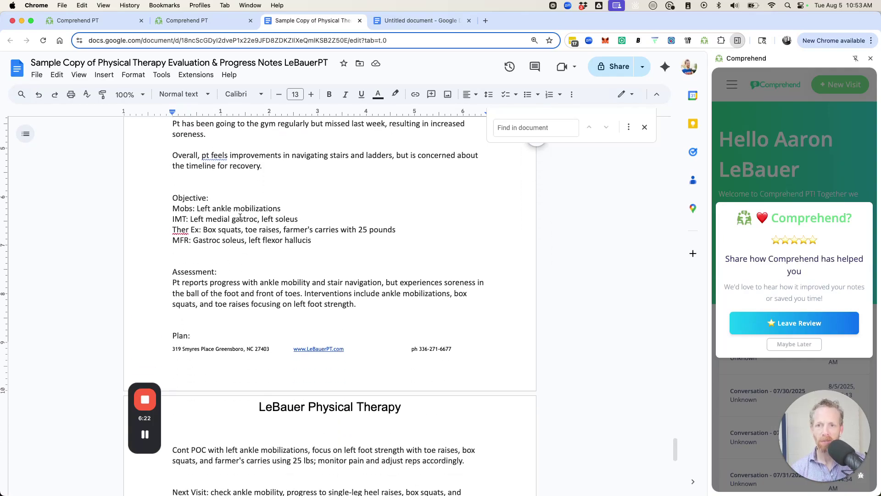
mouse_move(173, 201)
left_mouse_down()
mouse_move(213, 202)
mouse_move(350, 246)
mouse_move(170, 210)
left_mouse_up()
left_click(355, 245)
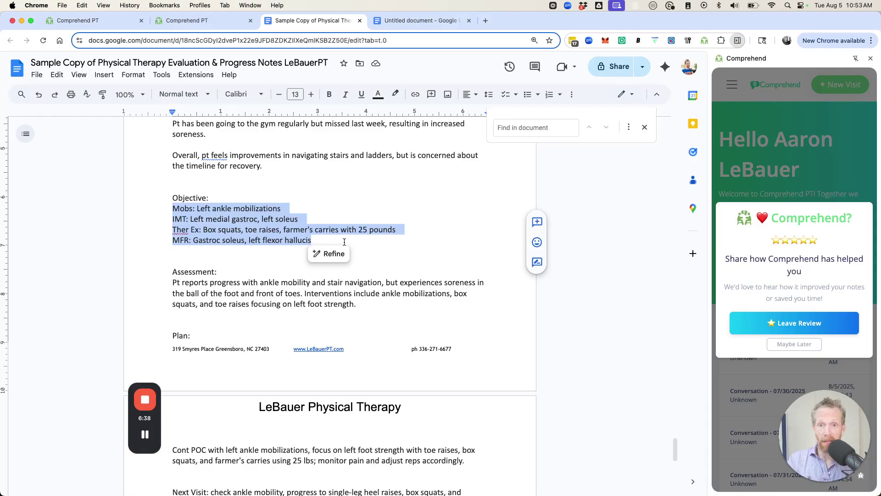
left_click(173, 209)
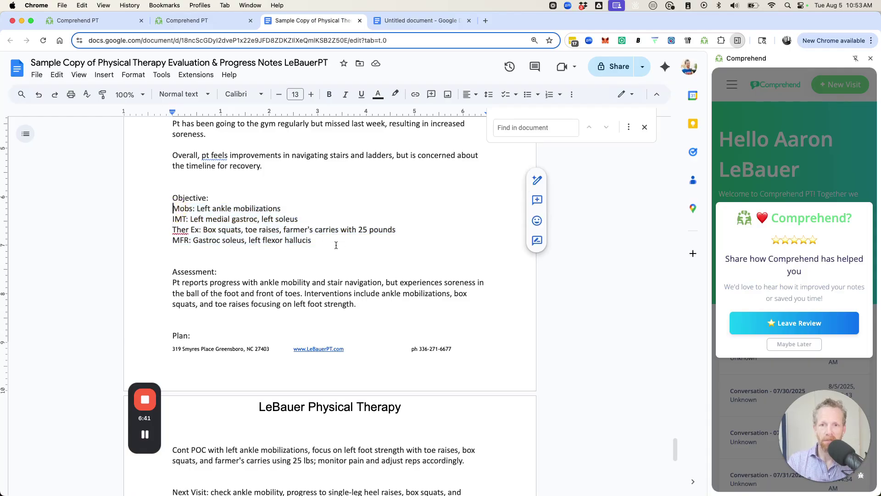
Step: Review the pasted Assessment and Plan, and highlight the Next Visit paragraph
scroll(177, 279, "down", 3)
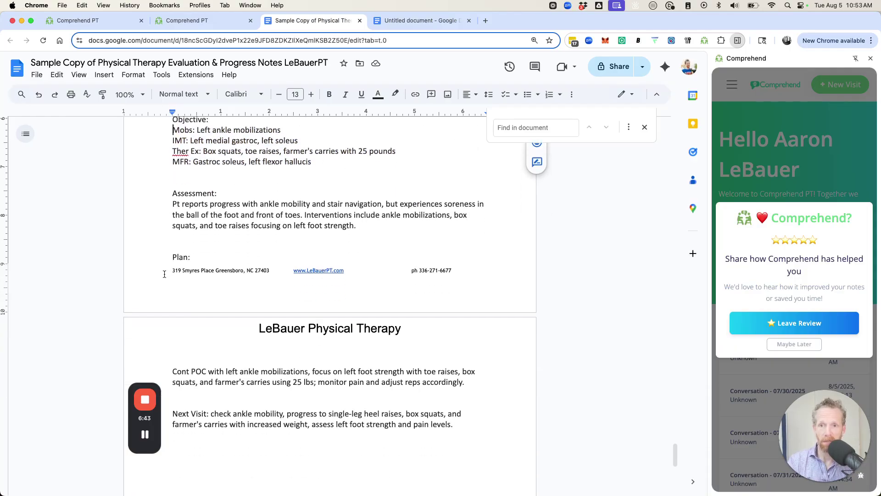
left_click_drag(171, 414, 453, 425)
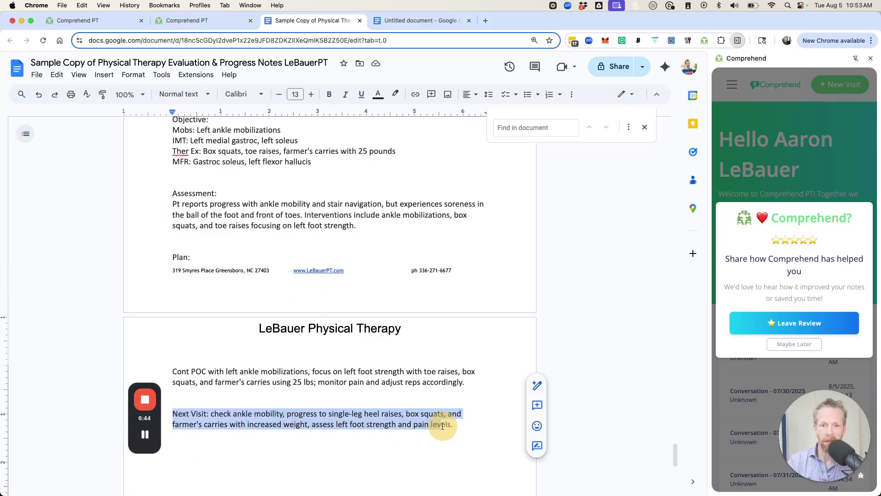
left_click_drag(211, 415, 182, 410)
left_click(477, 426)
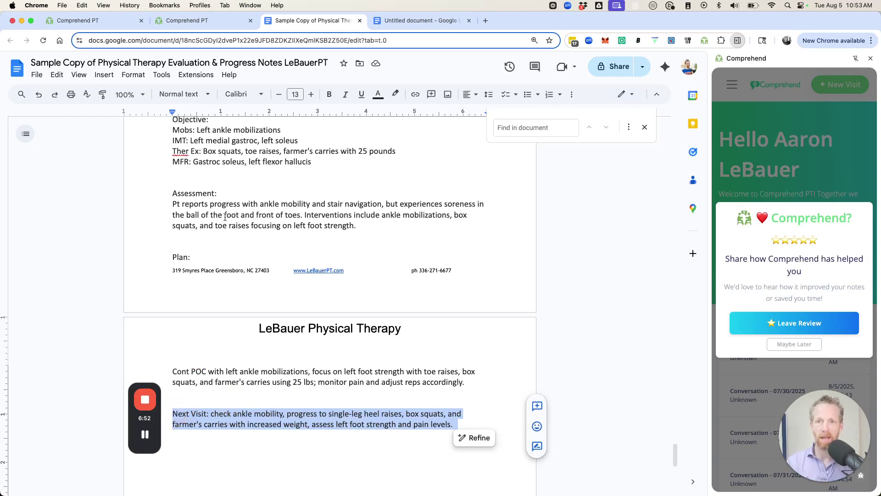
scroll(220, 212, "up", 10)
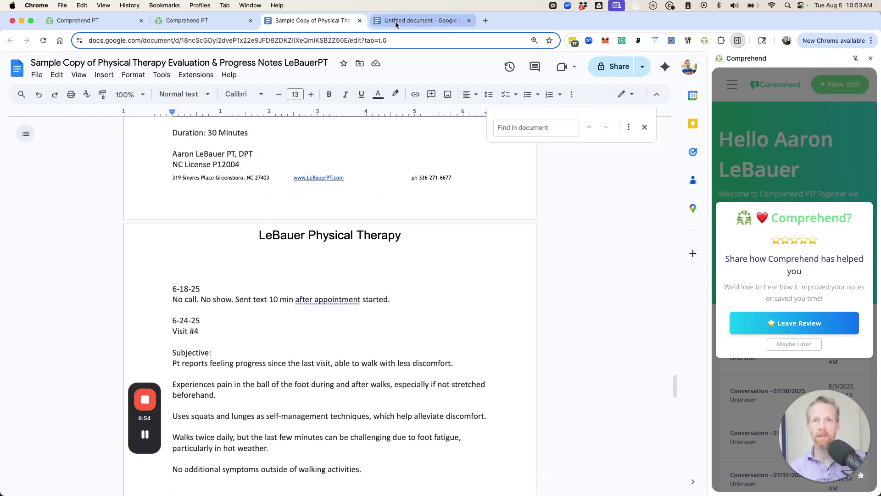
Step: Ask the Foot Pain visit's chat in Comprehend "what did i reccomend for exercises" and read through the answer
left_click(207, 20)
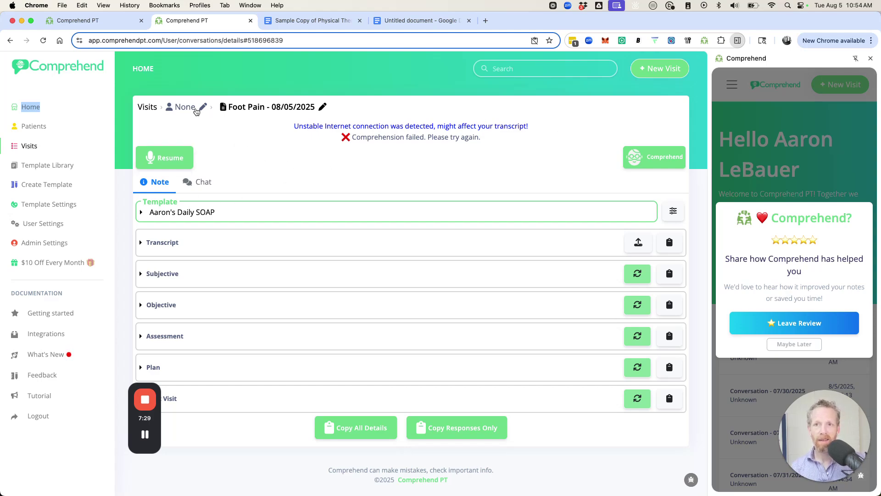
left_click(205, 184)
left_click(274, 286)
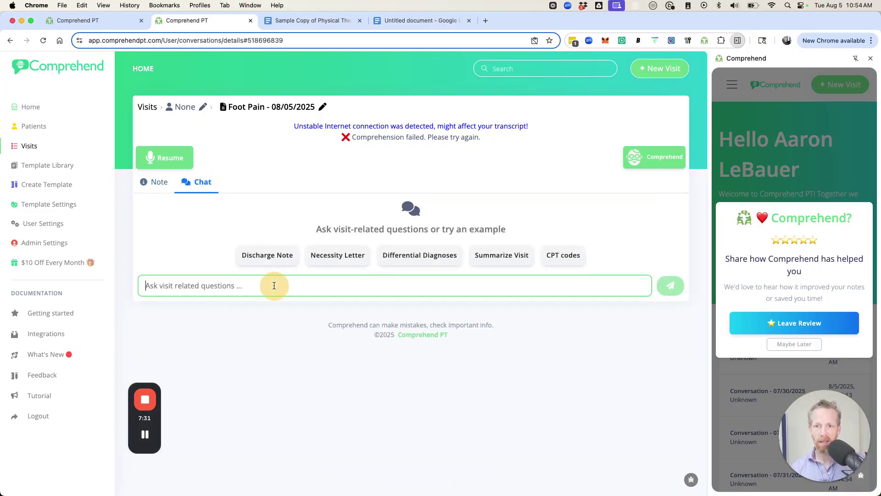
type("wha")
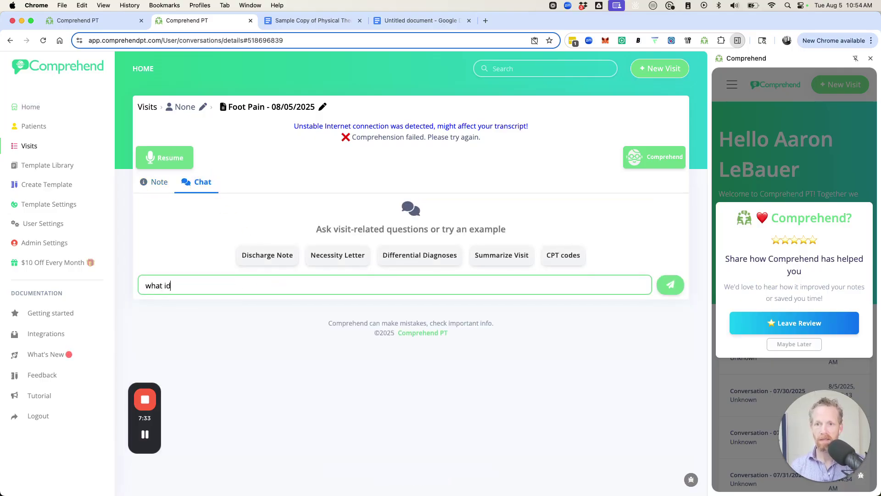
type("t did i reccomend for exercises")
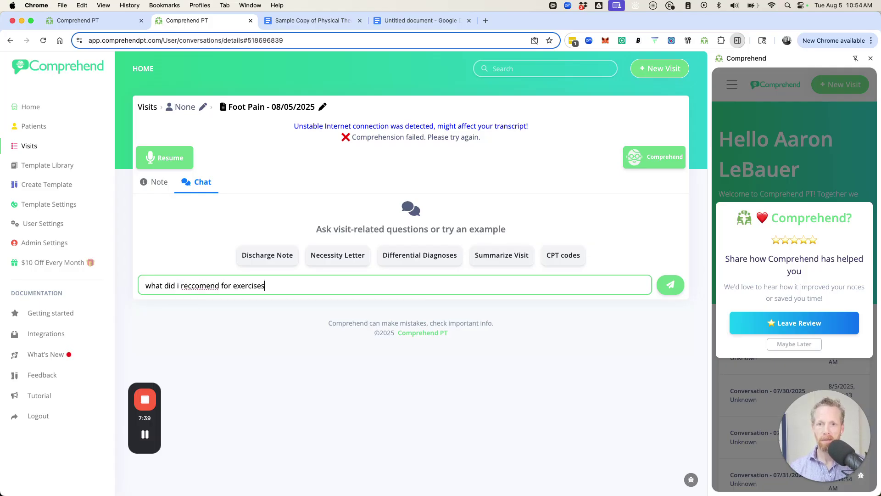
key("Return")
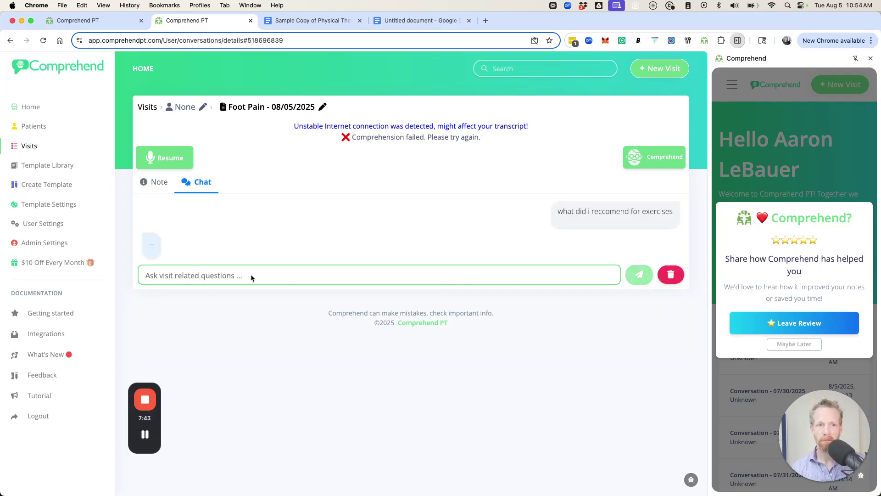
scroll(229, 257, "up", 5)
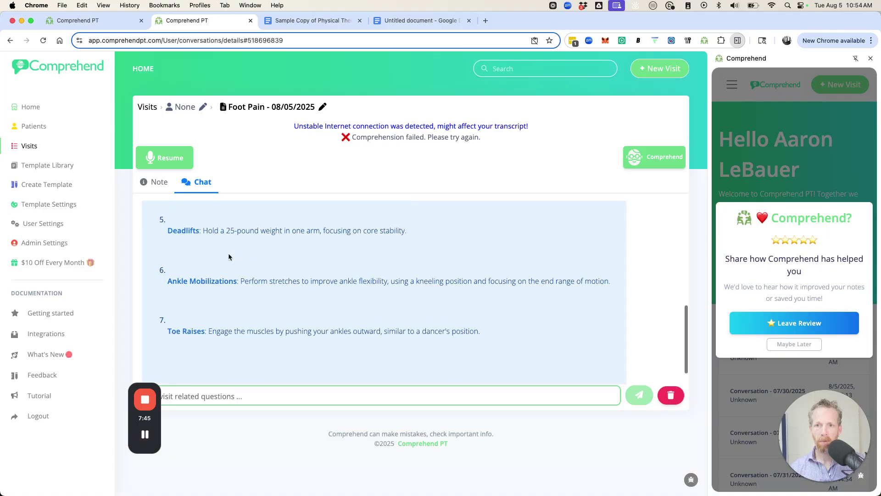
scroll(230, 260, "down", 5)
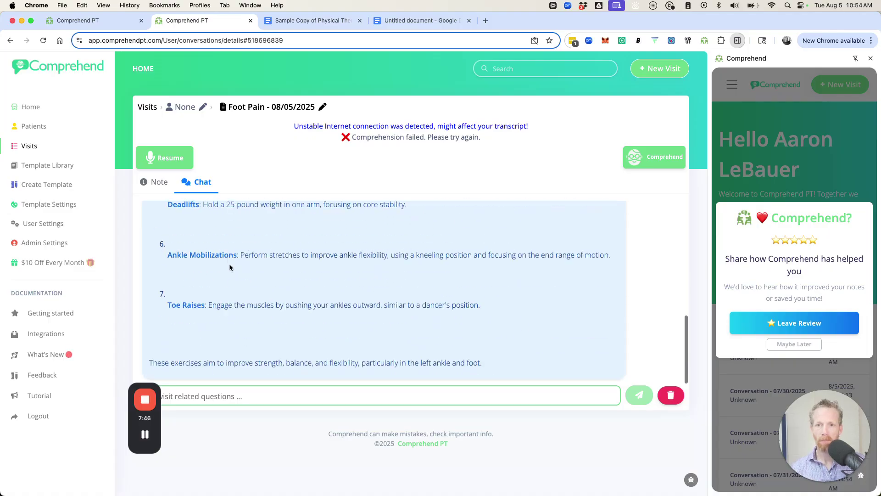
Step: Ask the visit's chat "what did the patient say about wearing different shoes"
left_click(231, 396)
type("t didd")
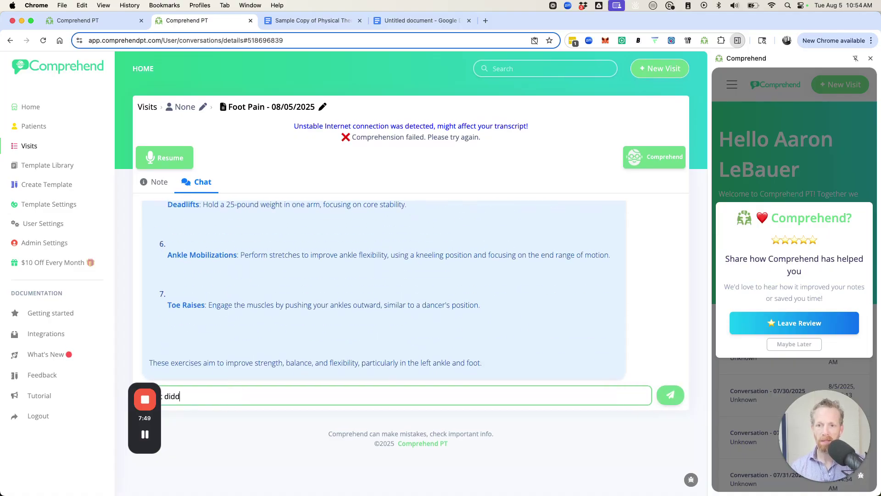
type("he patient")
type(" sawy ")
type("about wearing diffe")
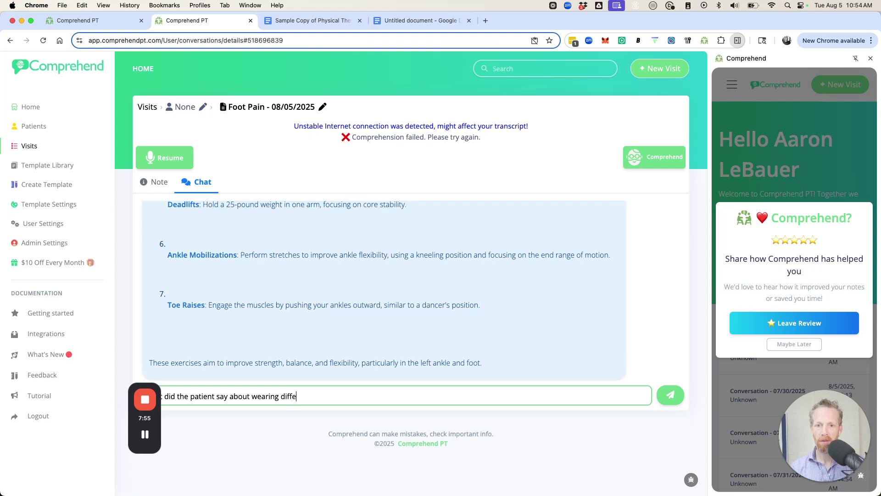
type("rent shoes")
key("Return")
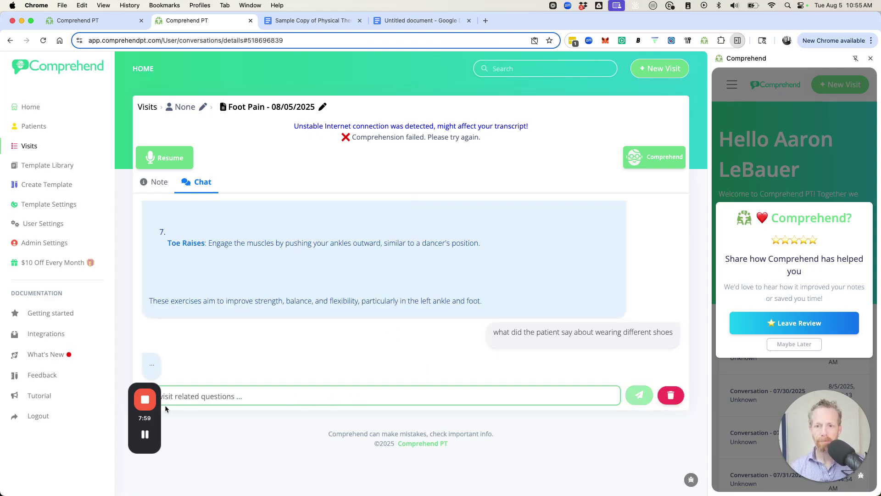
left_click_drag(158, 416, 41, 430)
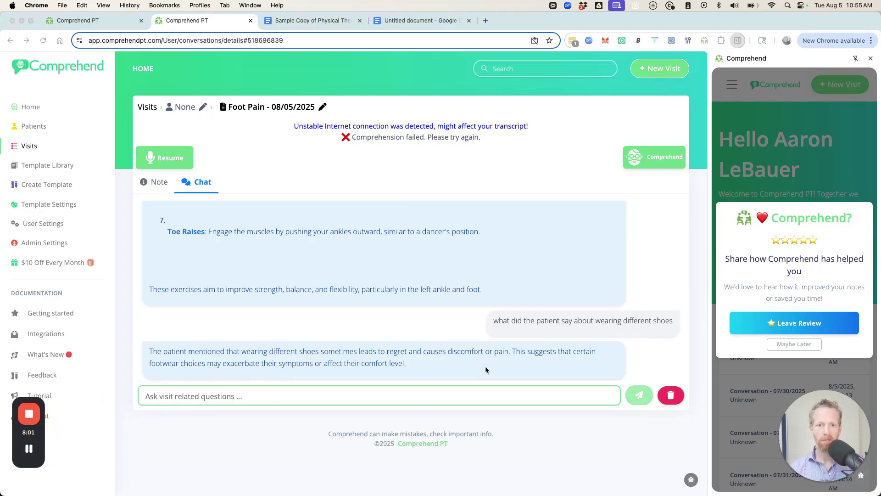
Step: Ask the visit's chat "overall how is the patient doing?"
left_click(383, 395)
type("a")
key("BackSpace")
type("overall ho")
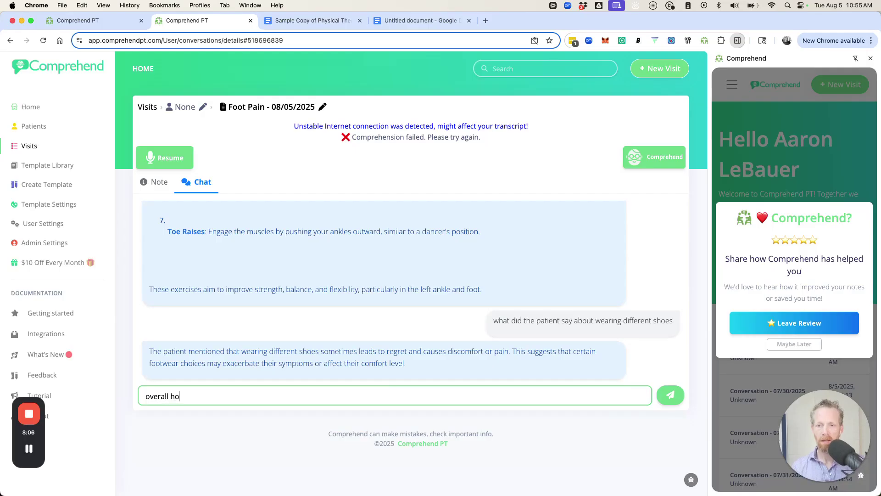
type("w is the patient doing?")
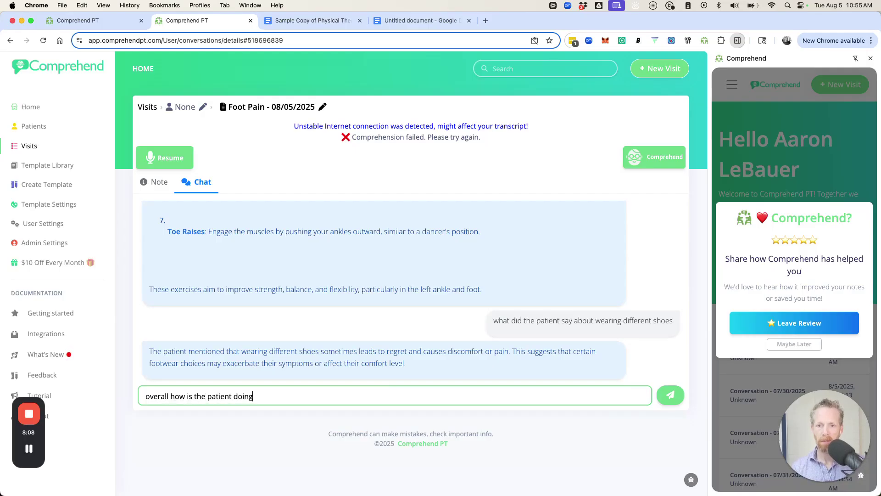
key("Return")
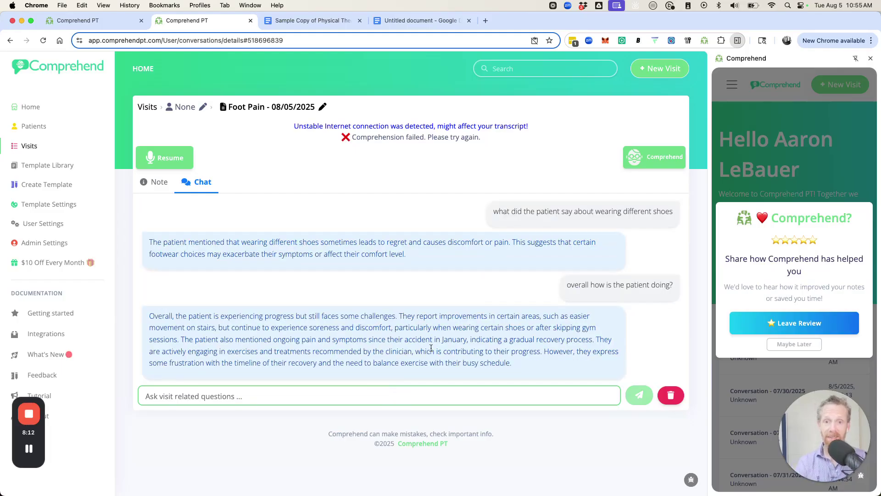
Step: Highlight the chat's full answer about the patient's overall progress and return to the Foot Pain visit's note sections
left_click_drag(557, 376, 148, 315)
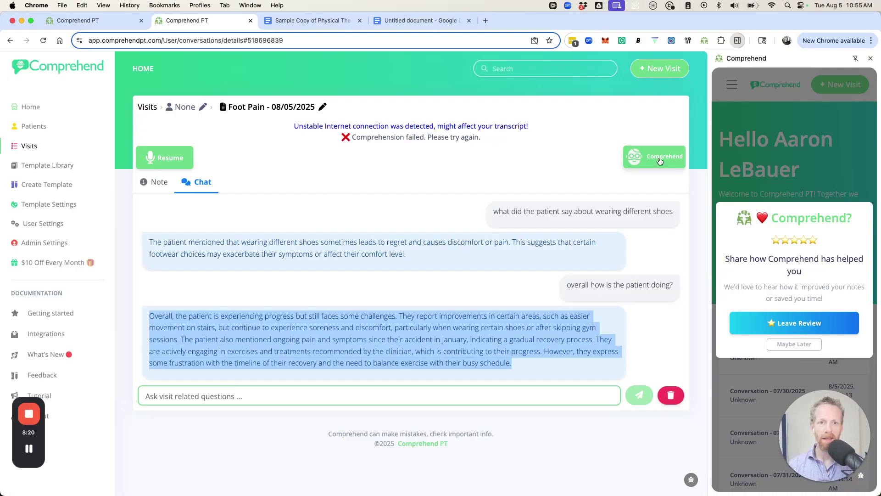
left_click(160, 183)
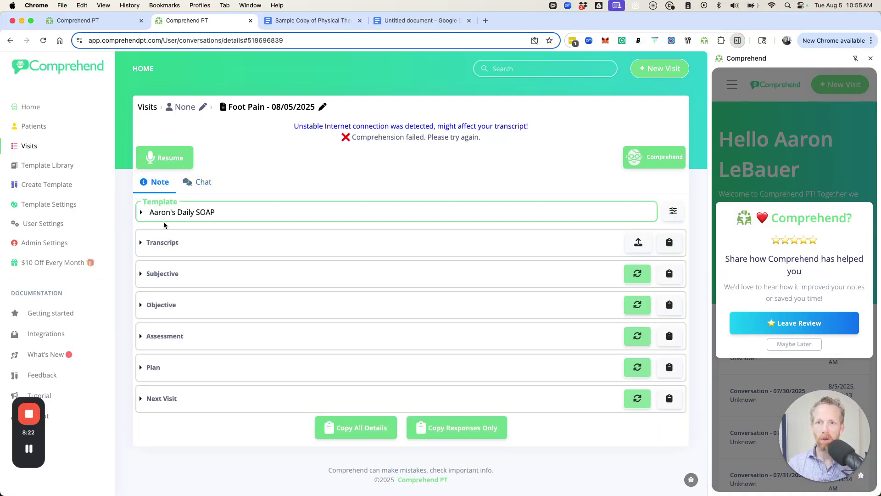